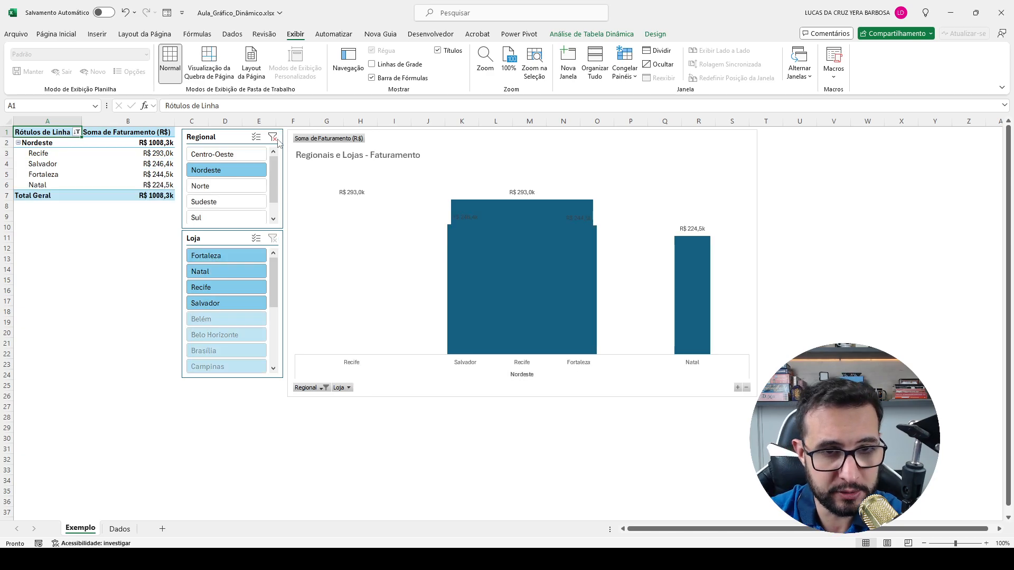
Step: Clear the Regional slicer's filter on the Exemplo sheet so every region is included
{"action": "left_click", "coordinate": [272, 137]}
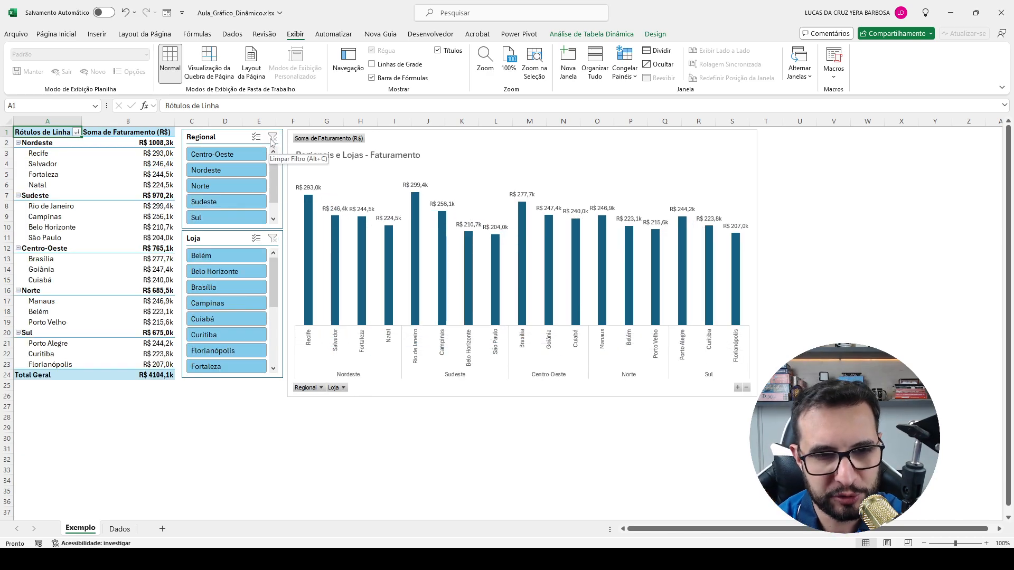
{"action": "left_click", "coordinate": [132, 185]}
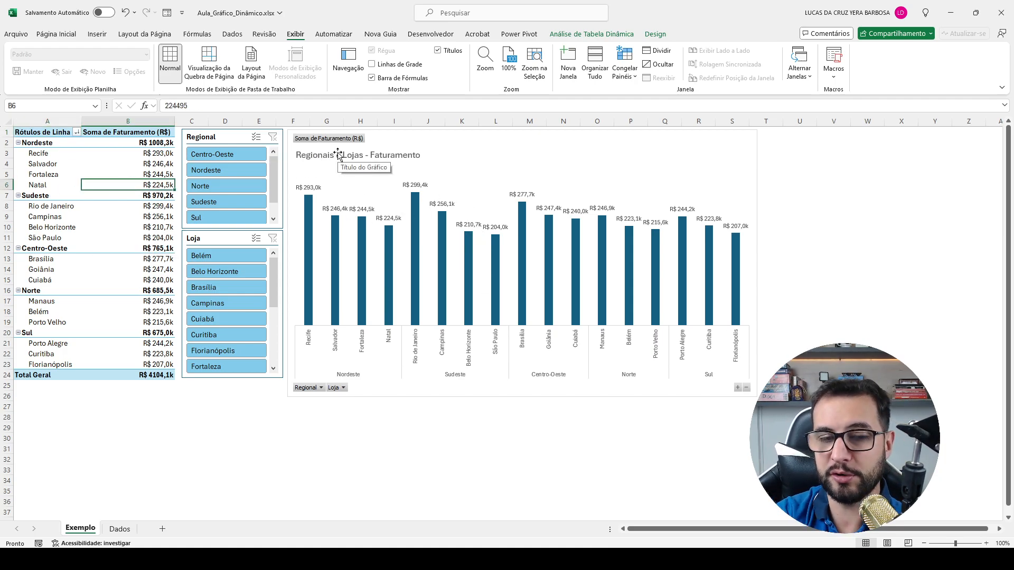
Step: Filter the report to Nordeste, switch to Norte with only the Manaus and Porto Velho stores, and clear both slicer filters
{"action": "left_click", "coordinate": [212, 169]}
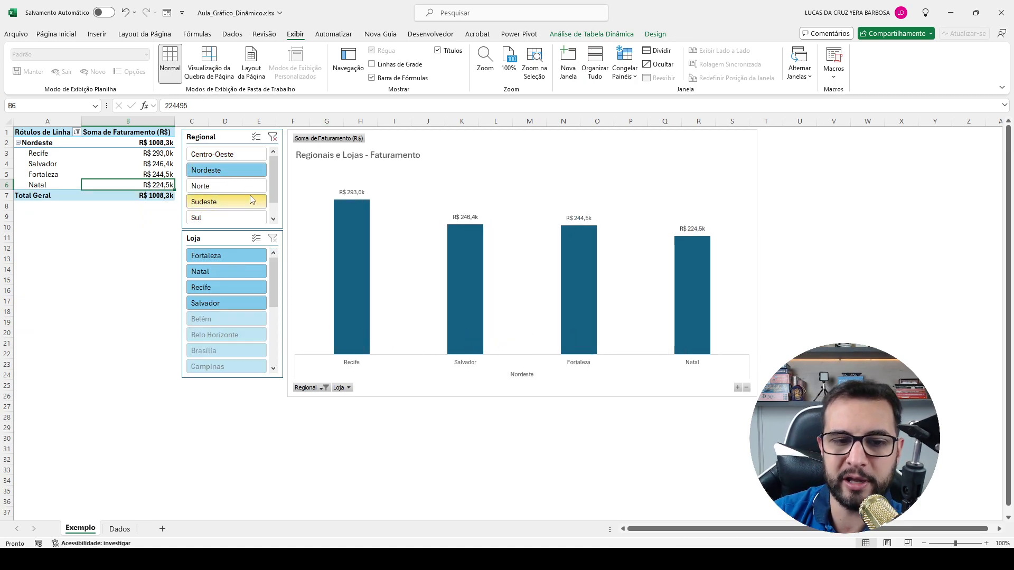
{"action": "left_click", "coordinate": [207, 186]}
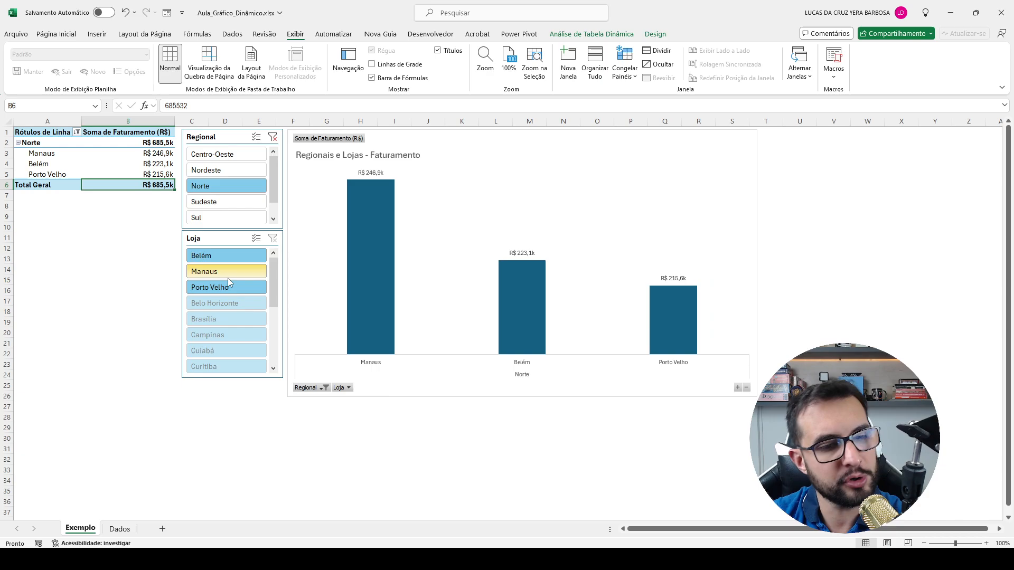
{"action": "left_click", "coordinate": [224, 272]}
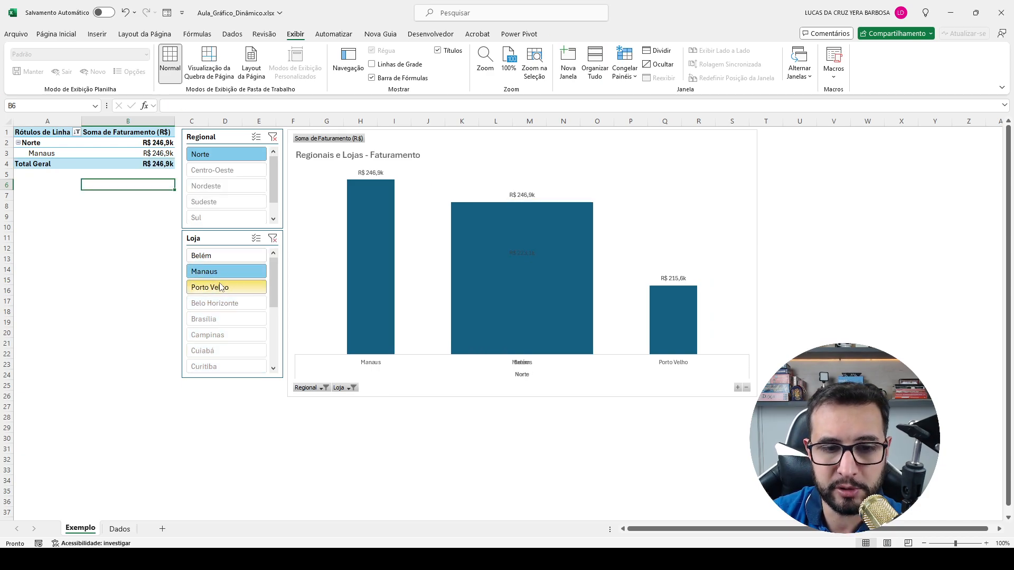
{"action": "left_click", "coordinate": [222, 287], "text": "ctrl"}
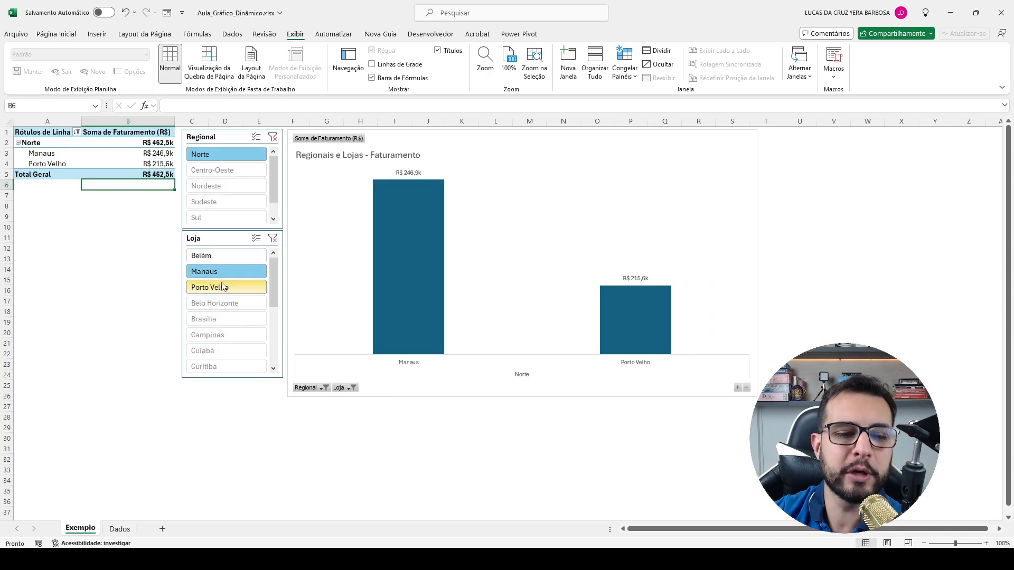
{"action": "left_click", "coordinate": [272, 238]}
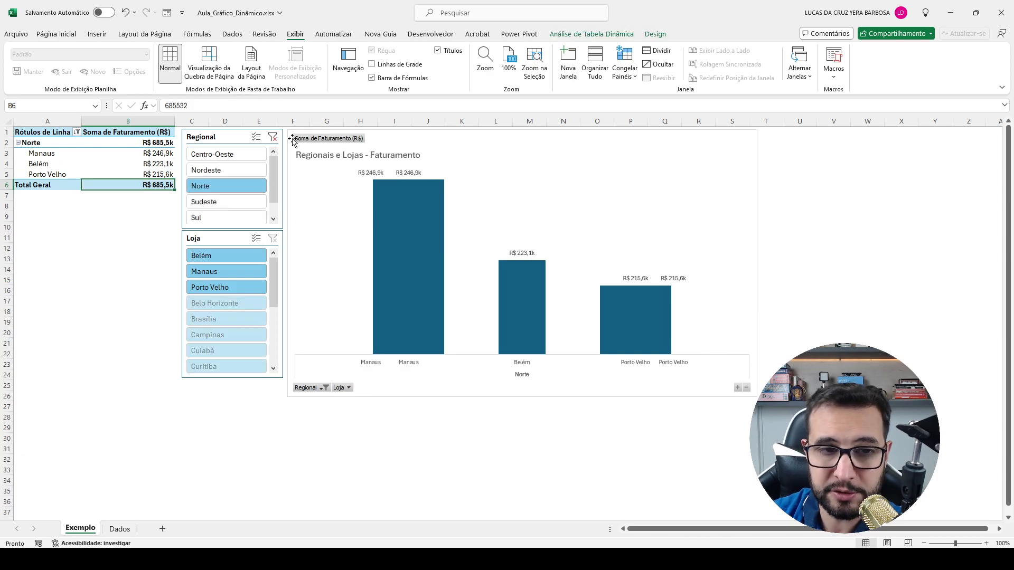
{"action": "left_click", "coordinate": [273, 137]}
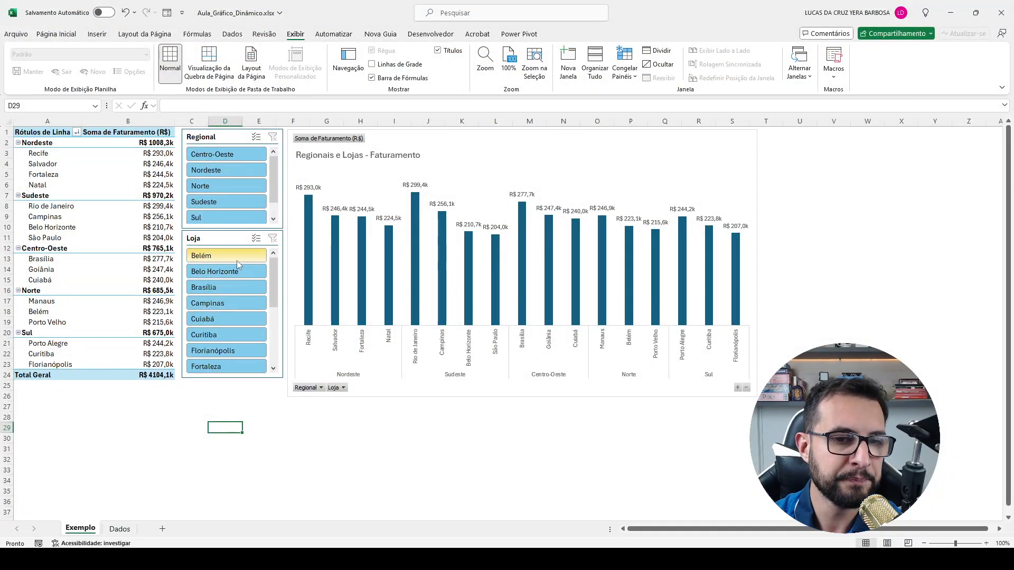
Step: Open the Dados sheet and examine the Regional, Loja and Faturamento (R$) column headers
{"action": "left_click", "coordinate": [120, 528]}
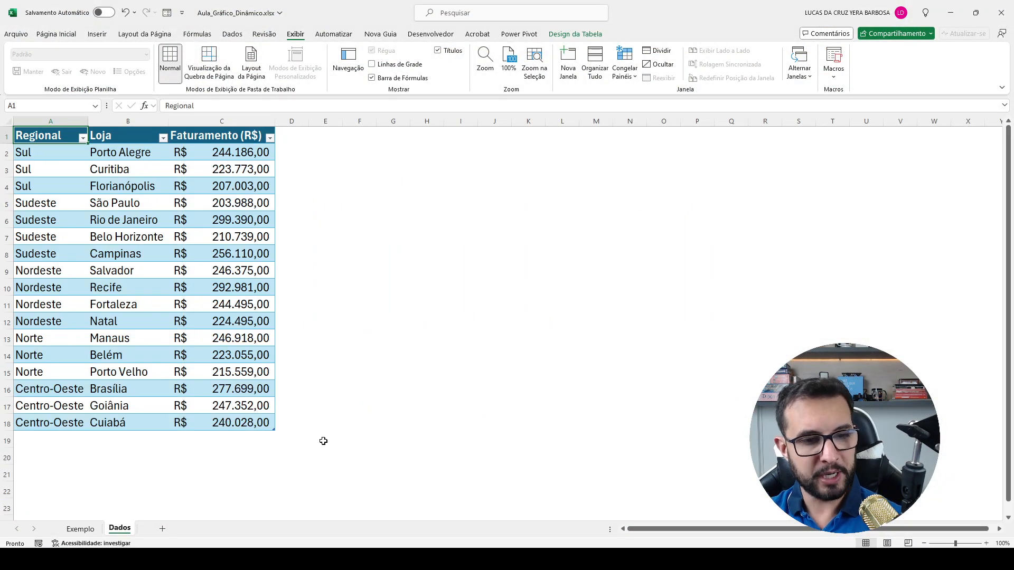
{"action": "left_click", "coordinate": [357, 273]}
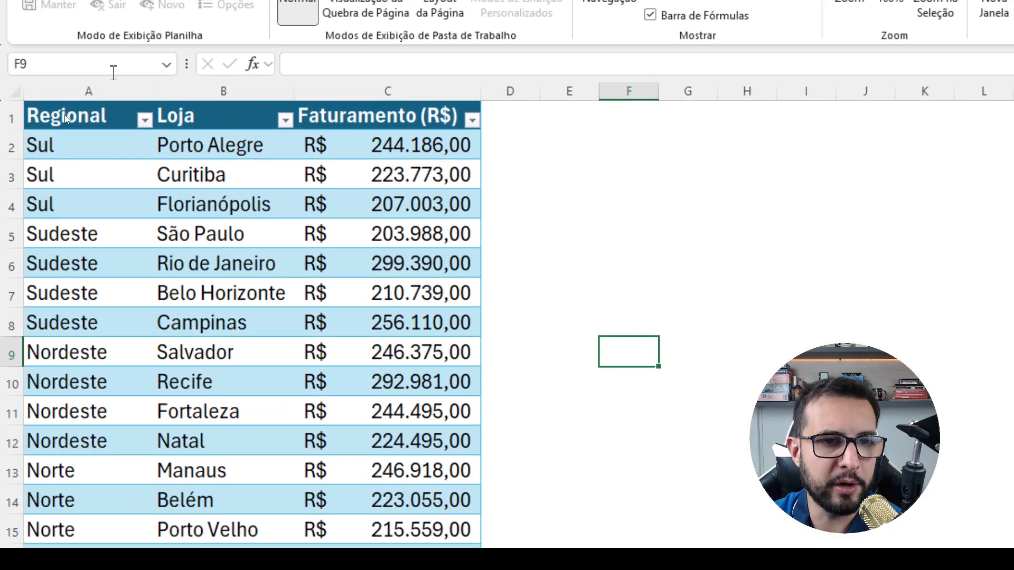
{"action": "left_click", "coordinate": [87, 113]}
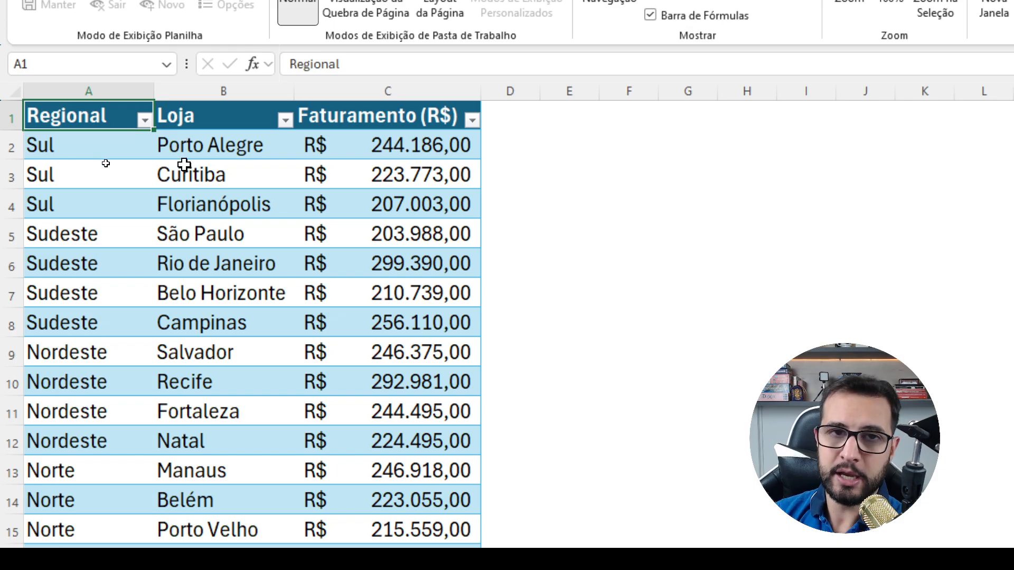
{"action": "left_click", "coordinate": [226, 108]}
{"action": "left_click", "coordinate": [227, 116]}
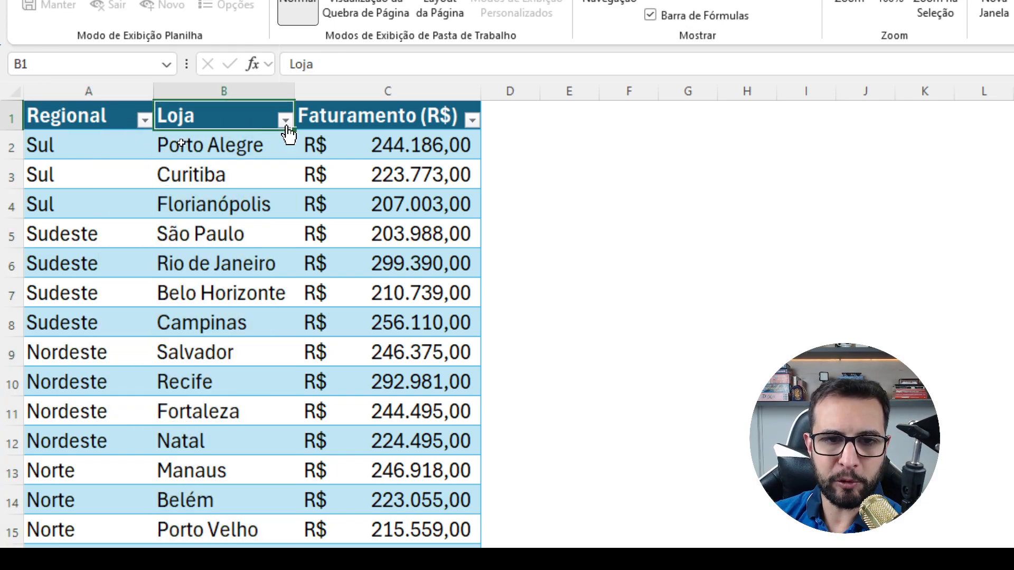
{"action": "left_click", "coordinate": [406, 122]}
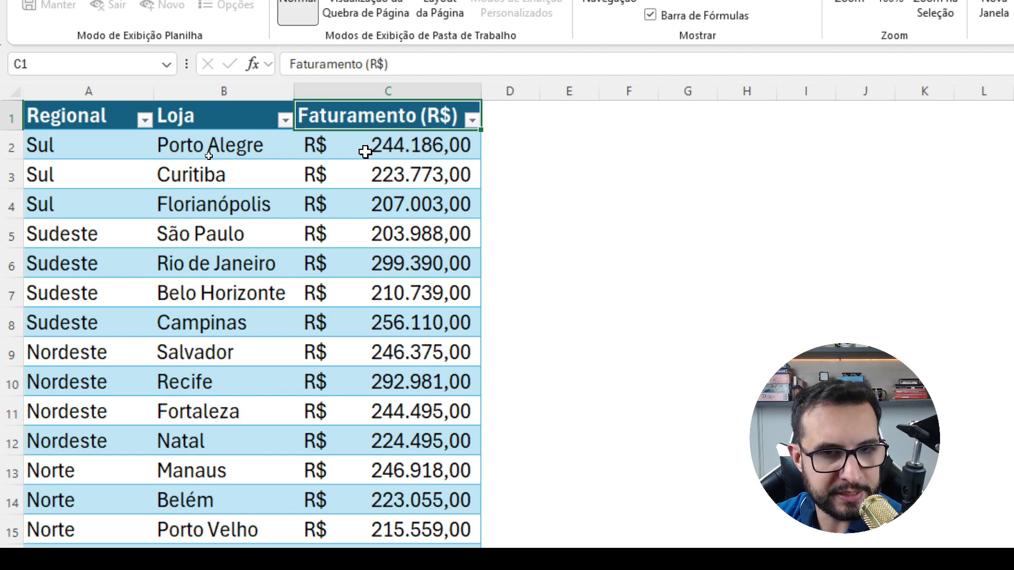
Step: Examine the sales records on the Dados sheet from the first data row to the last one, including the header row
{"action": "left_click", "coordinate": [88, 140]}
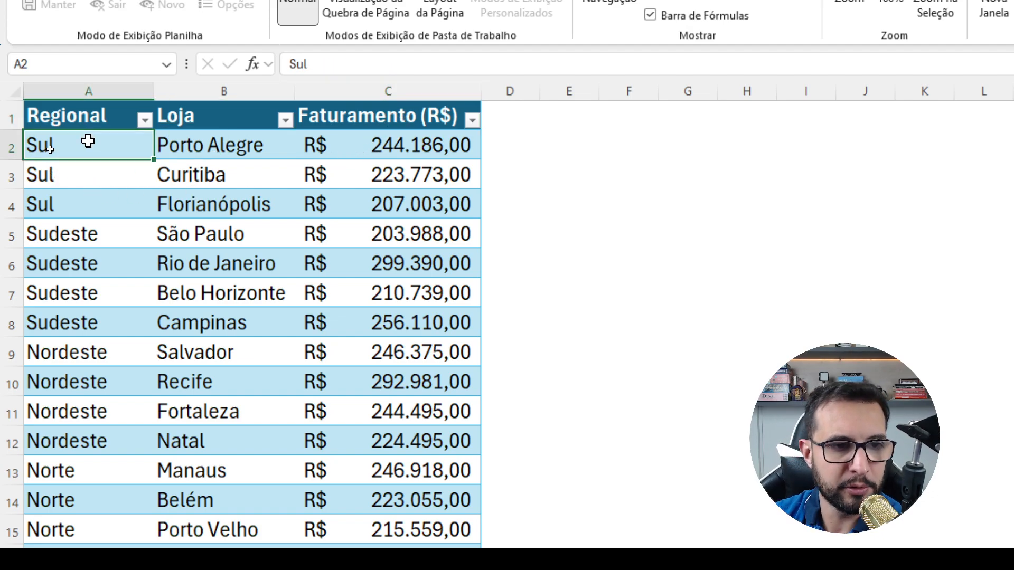
{"action": "left_click", "coordinate": [211, 143]}
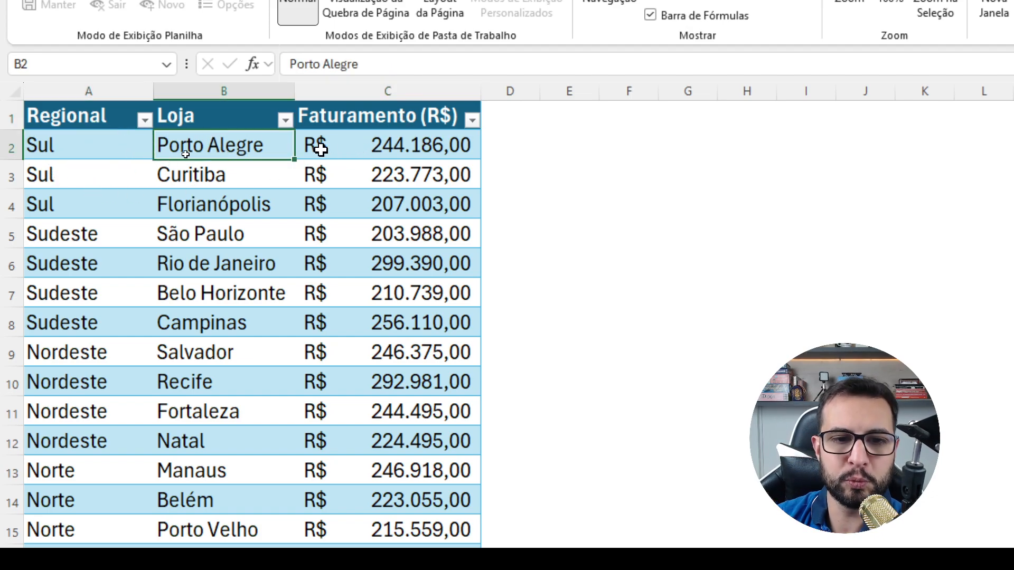
{"action": "left_click", "coordinate": [366, 139]}
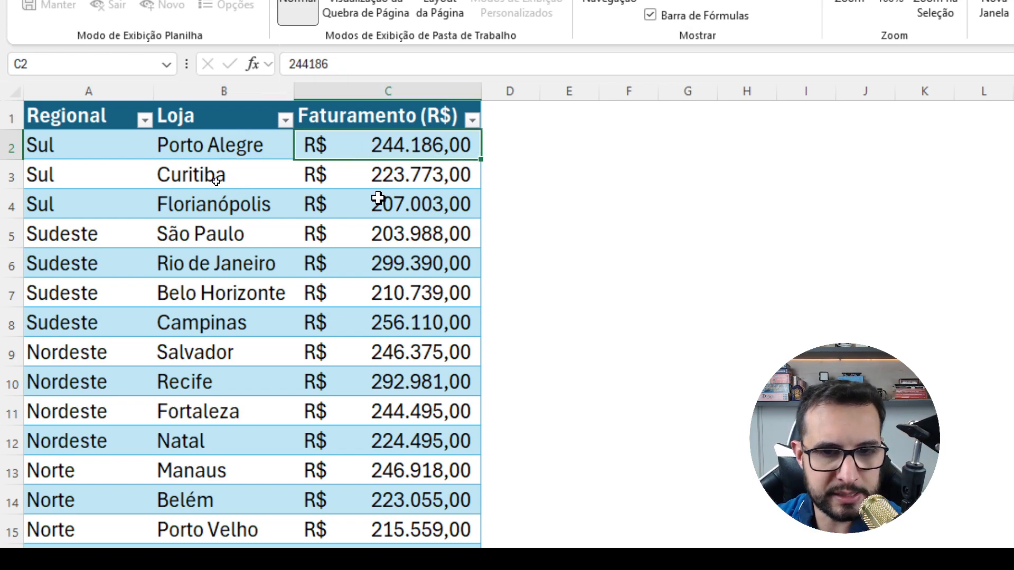
{"action": "scroll", "coordinate": [375, 197], "scroll_direction": "down", "scroll_amount": 3}
{"action": "left_click", "coordinate": [64, 357]}
{"action": "left_click_drag", "start_coordinate": [64, 357], "coordinate": [351, 351]}
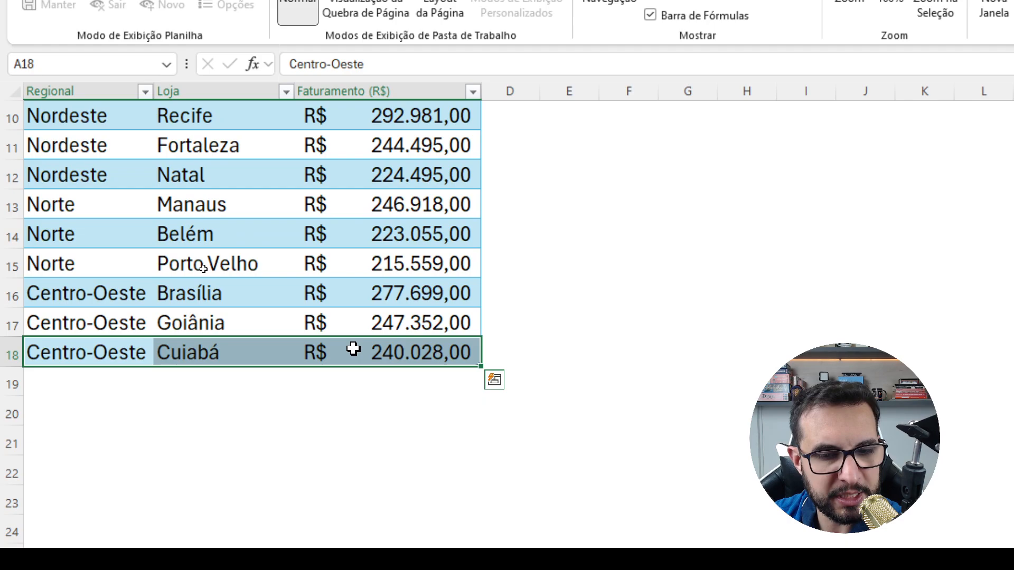
{"action": "left_click", "coordinate": [370, 353]}
{"action": "scroll", "coordinate": [359, 254], "scroll_direction": "up", "scroll_amount": 3}
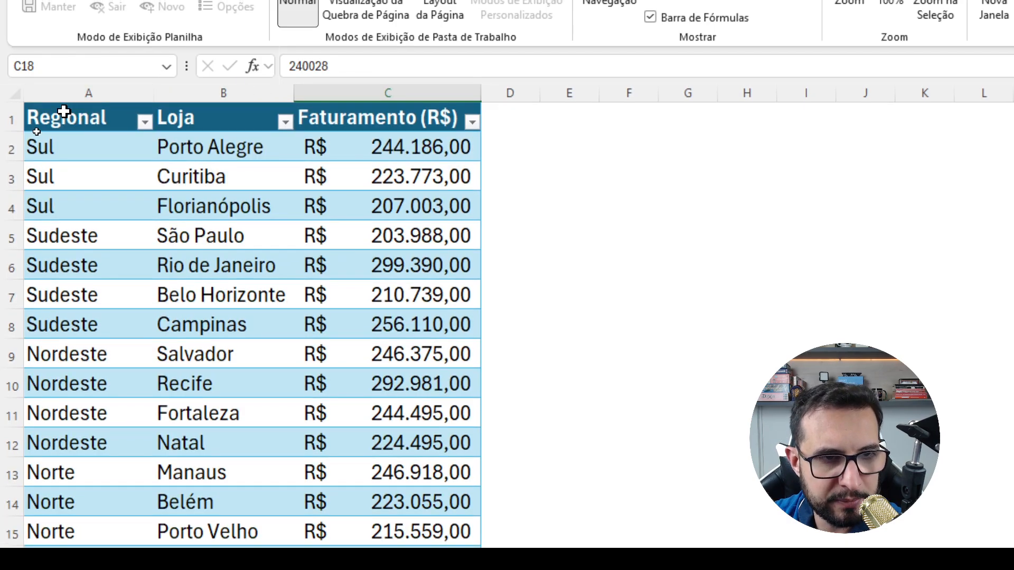
{"action": "left_click_drag", "start_coordinate": [64, 111], "coordinate": [375, 111]}
{"action": "left_click", "coordinate": [120, 207]}
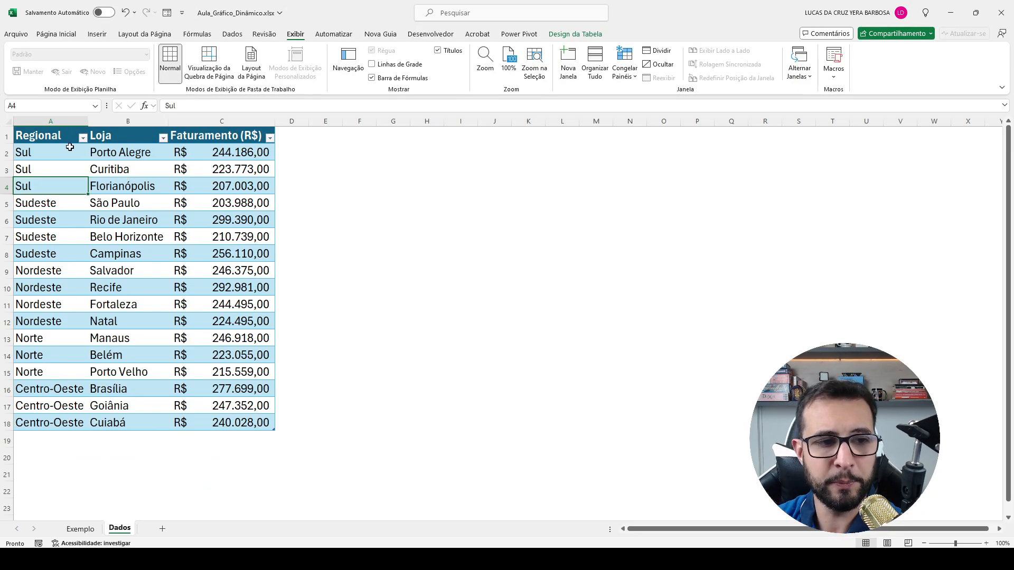
{"action": "left_click", "coordinate": [63, 140]}
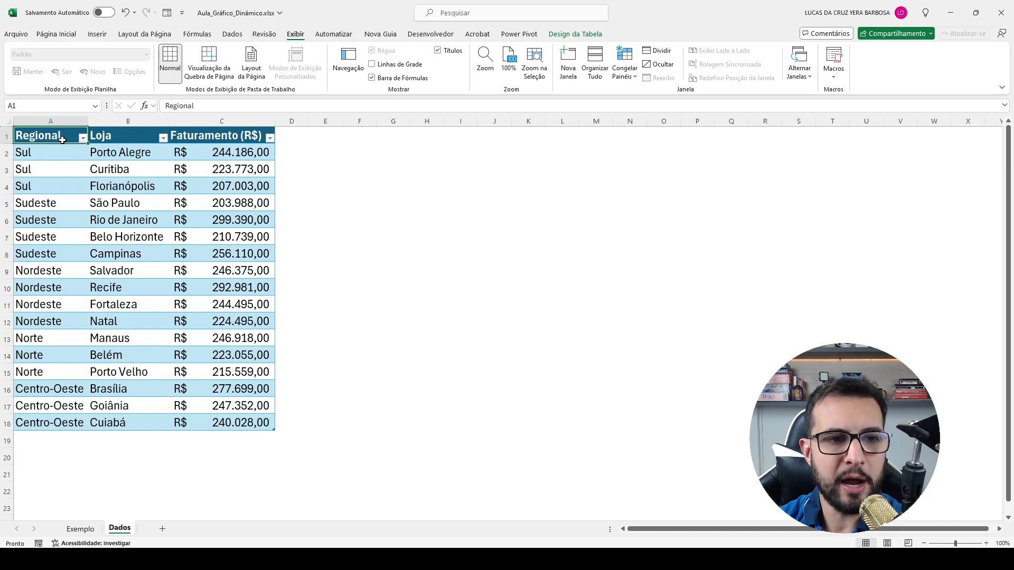
{"action": "left_click", "coordinate": [97, 35]}
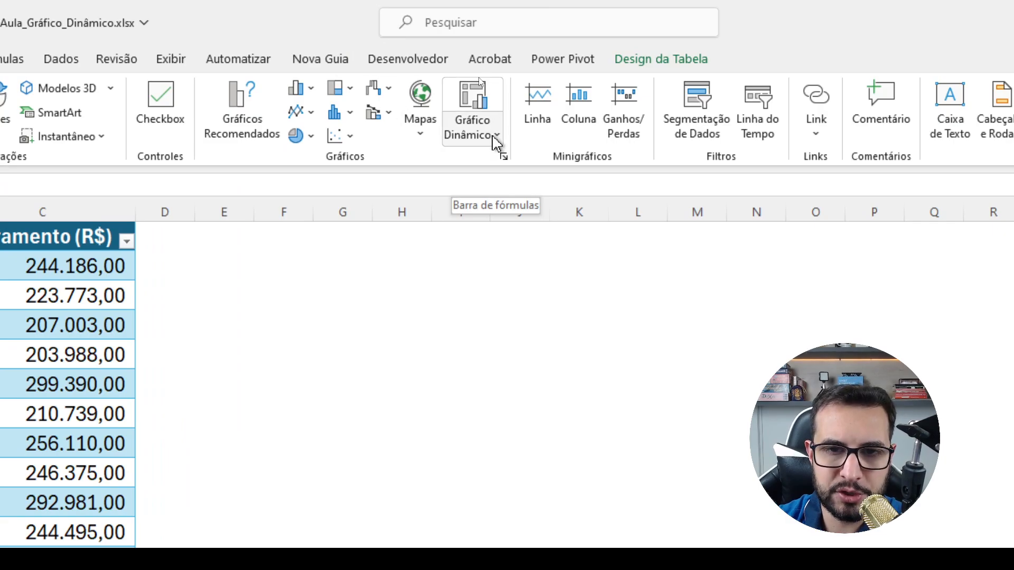
{"action": "left_click", "coordinate": [494, 137]}
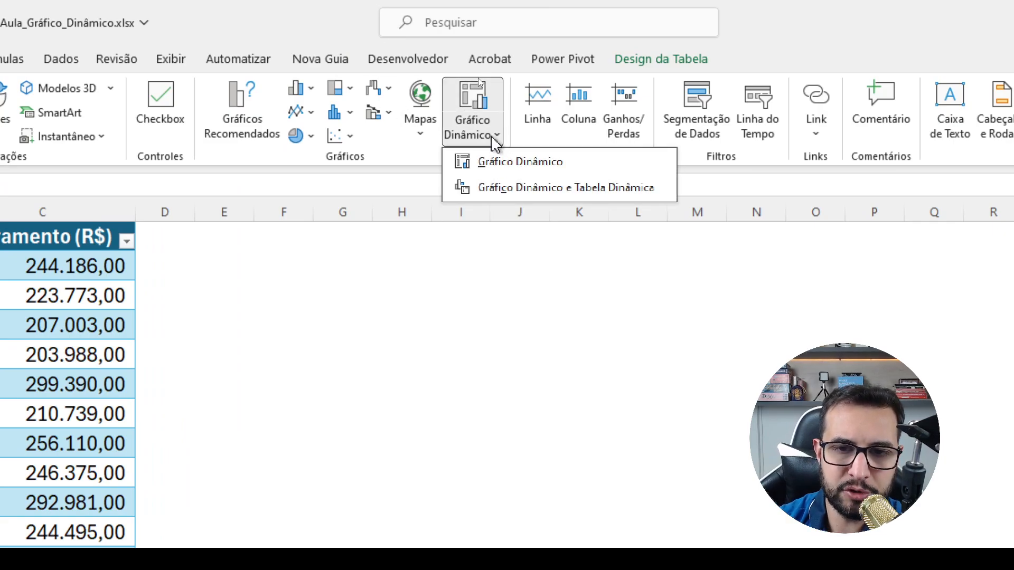
{"action": "left_click", "coordinate": [508, 168]}
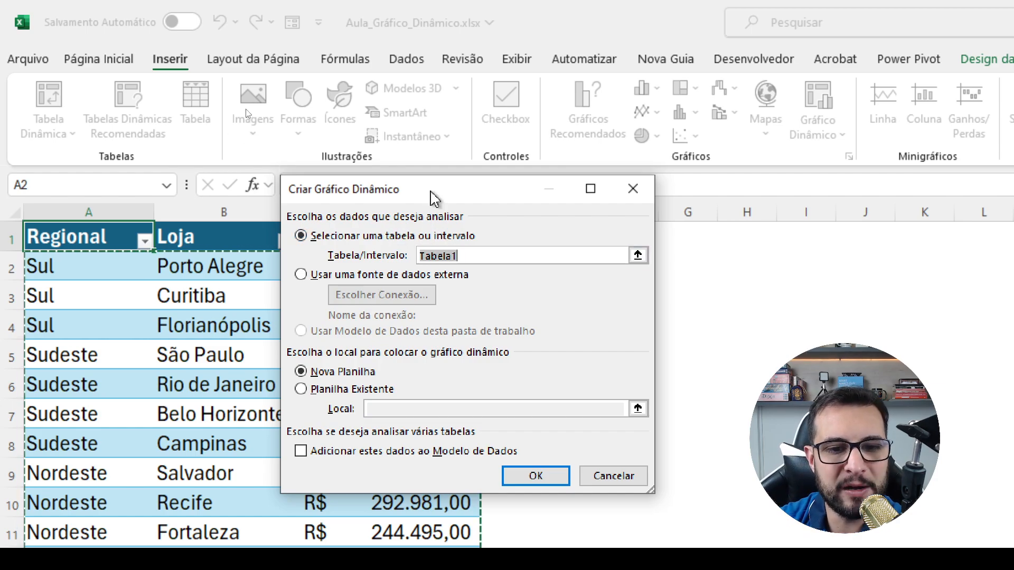
{"action": "left_click_drag", "start_coordinate": [431, 192], "coordinate": [667, 58]}
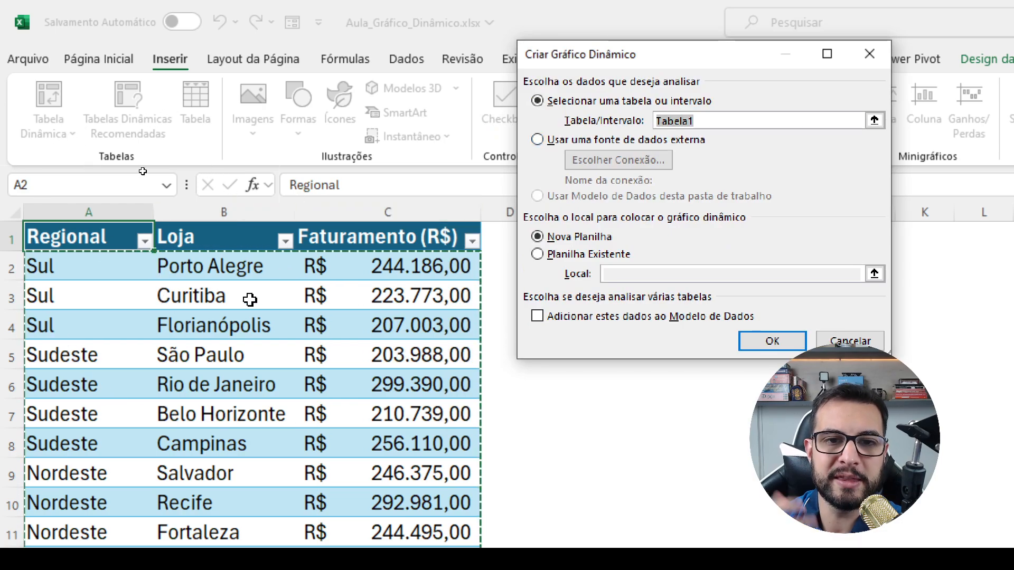
{"action": "key", "text": "Escape"}
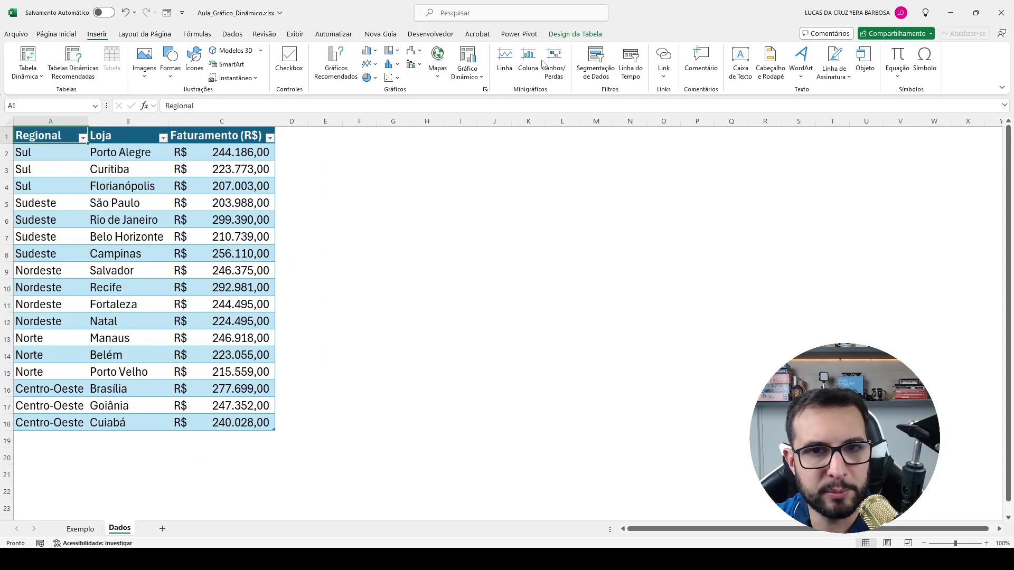
Step: Convert the table on the Dados sheet into a normal range
{"action": "left_click", "coordinate": [575, 34]}
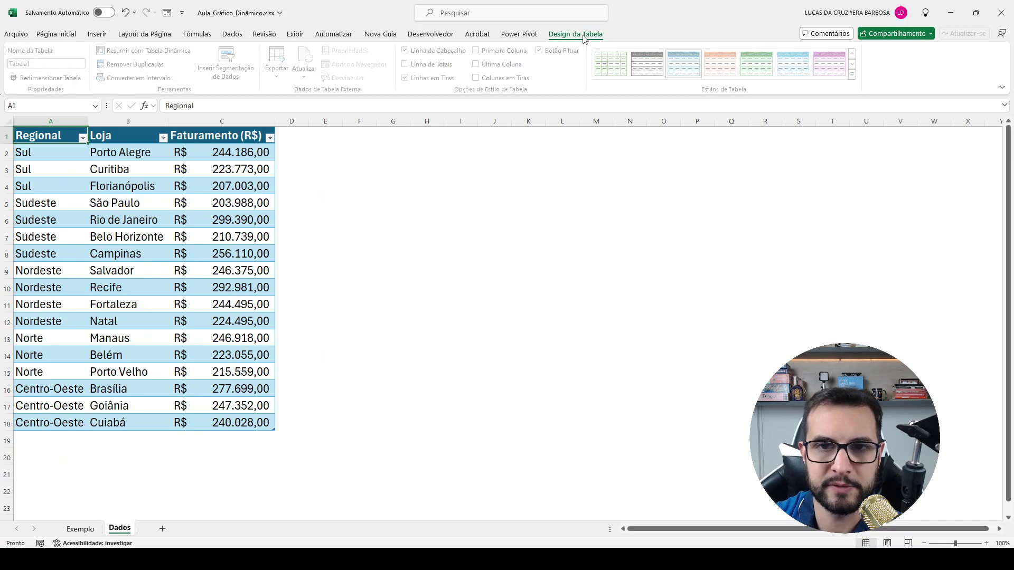
{"action": "left_click", "coordinate": [141, 77]}
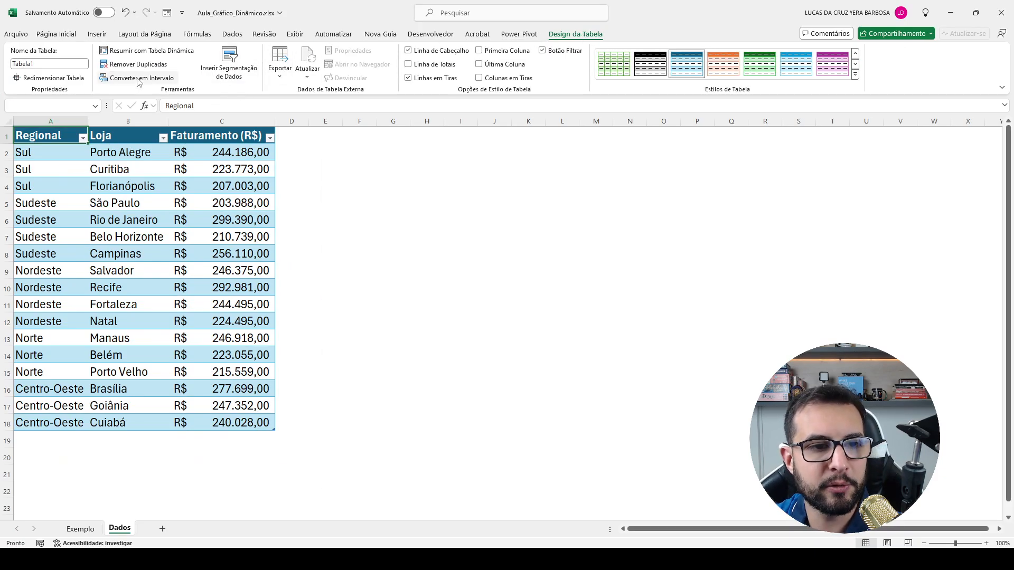
{"action": "left_click", "coordinate": [540, 305]}
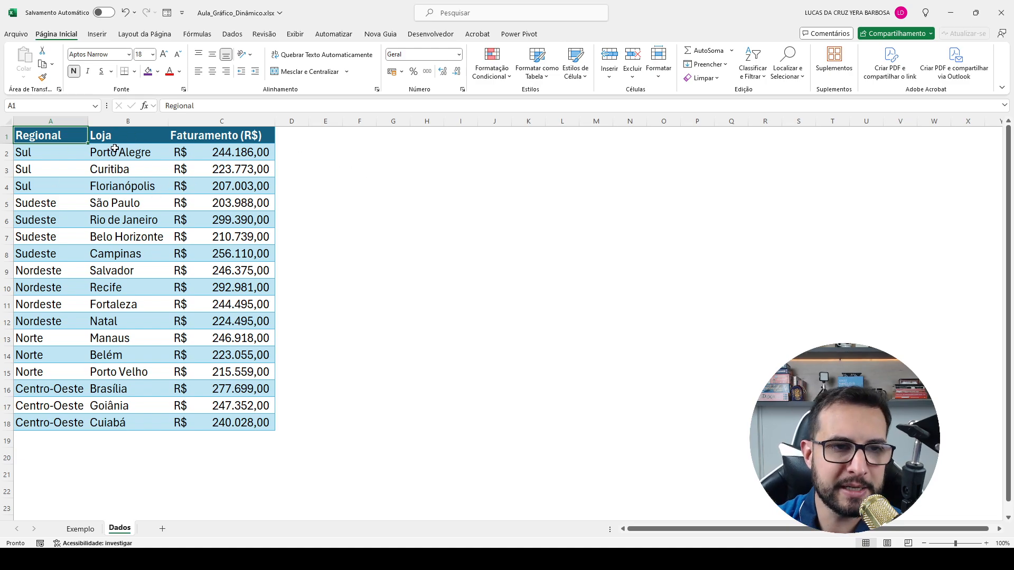
Step: Insert a pivot chart on a new worksheet, using the range A1:C18 of the Dados sheet as its source
{"action": "left_click_drag", "start_coordinate": [65, 135], "coordinate": [264, 422]}
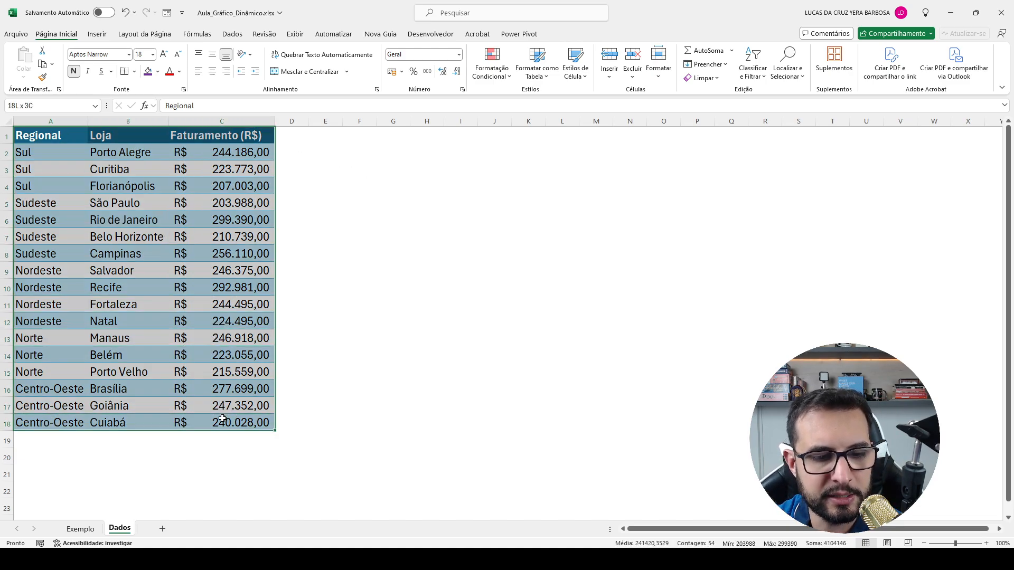
{"action": "left_click", "coordinate": [74, 140]}
{"action": "left_click", "coordinate": [97, 33]}
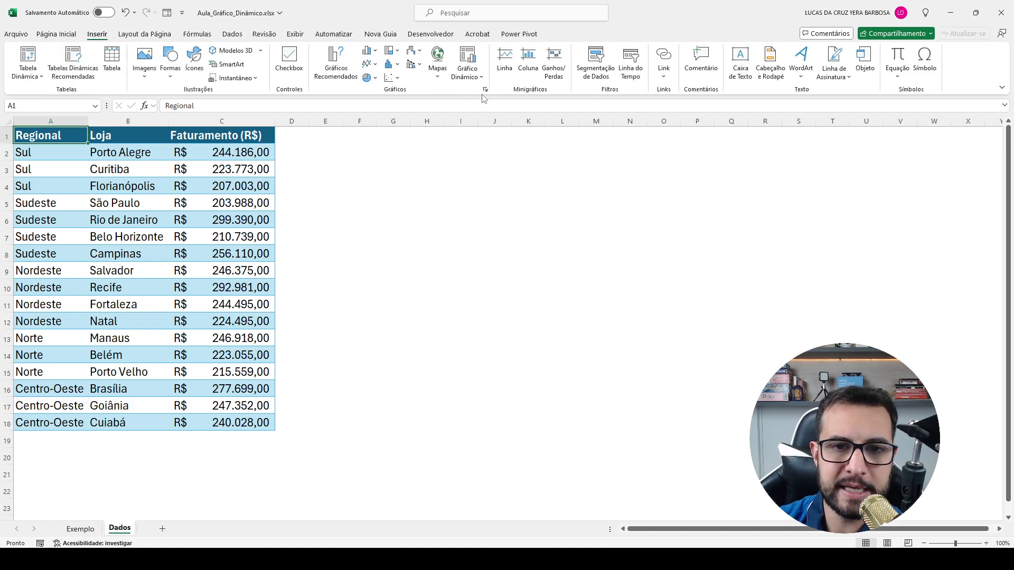
{"action": "left_click", "coordinate": [475, 78]}
{"action": "left_click", "coordinate": [485, 91]}
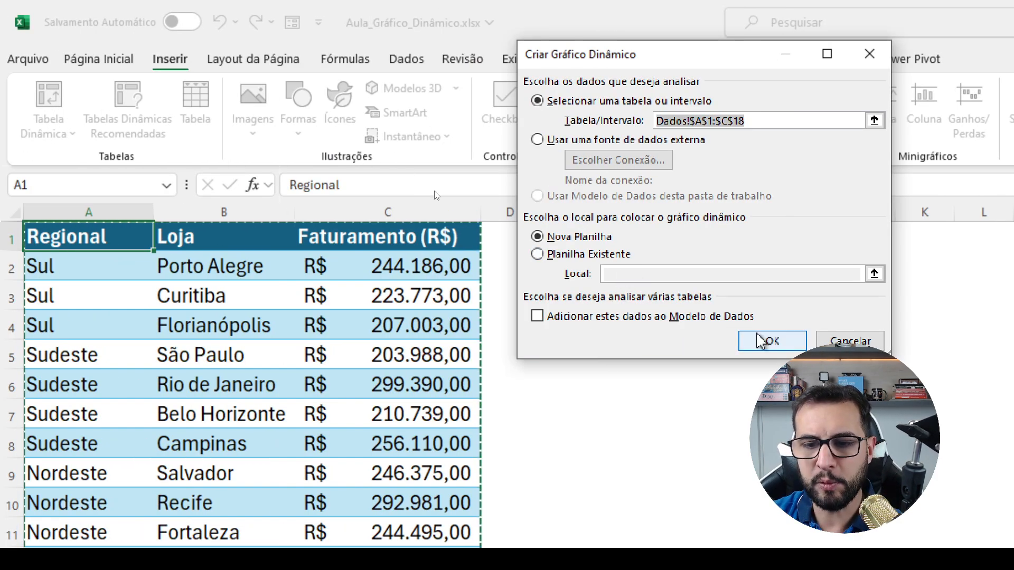
{"action": "left_click", "coordinate": [482, 341]}
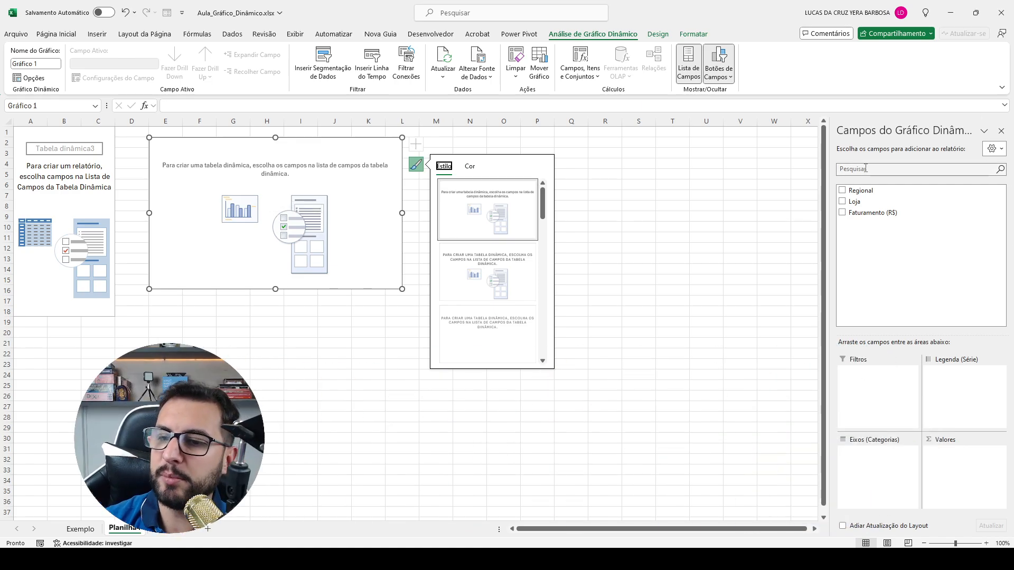
Step: Add Faturamento (R$) to the pivot chart's values, and put Regional and Loja in its category axis
{"action": "left_click", "coordinate": [911, 140]}
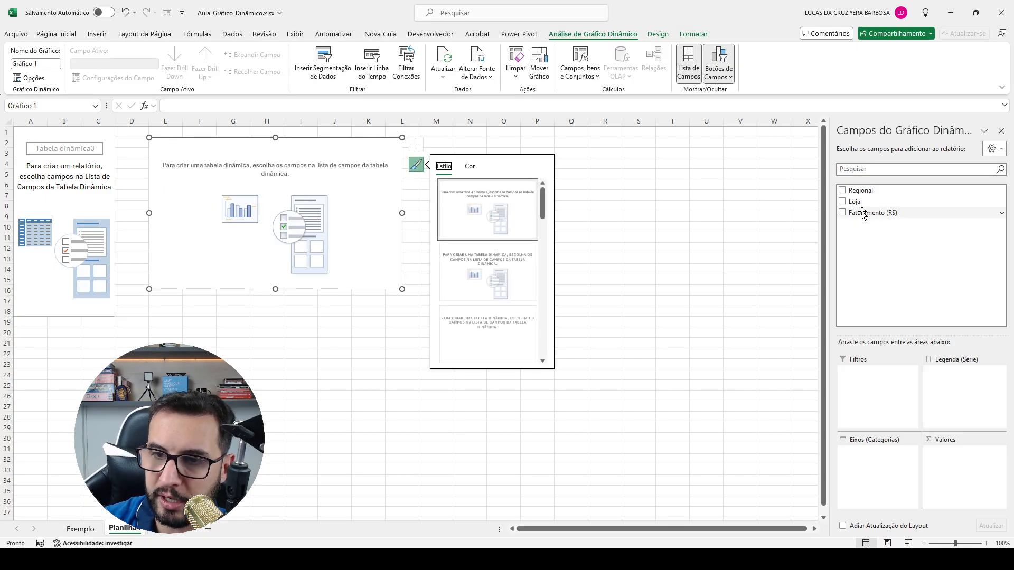
{"action": "key", "text": "Escape"}
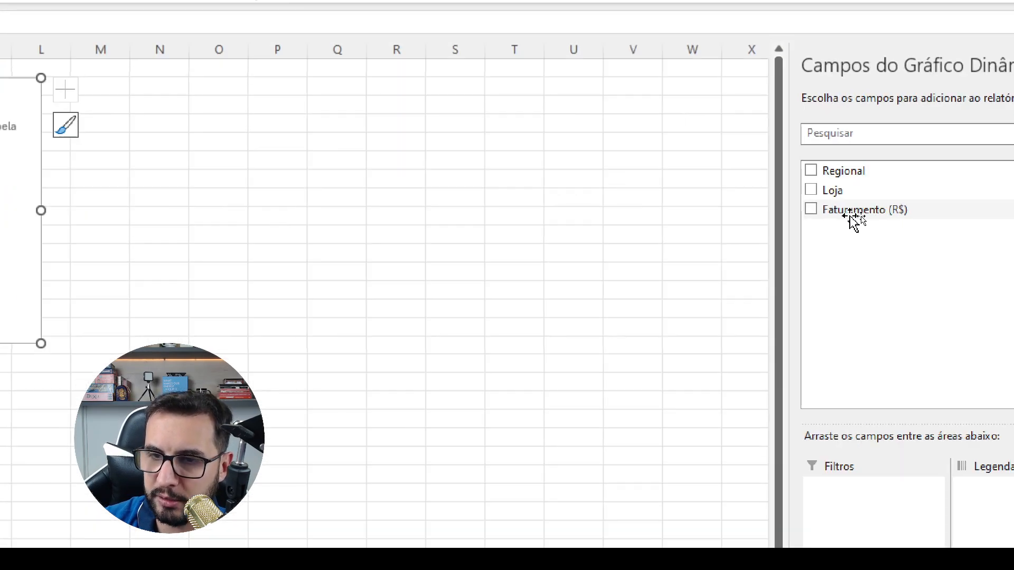
{"action": "left_click_drag", "start_coordinate": [865, 214], "coordinate": [999, 569]}
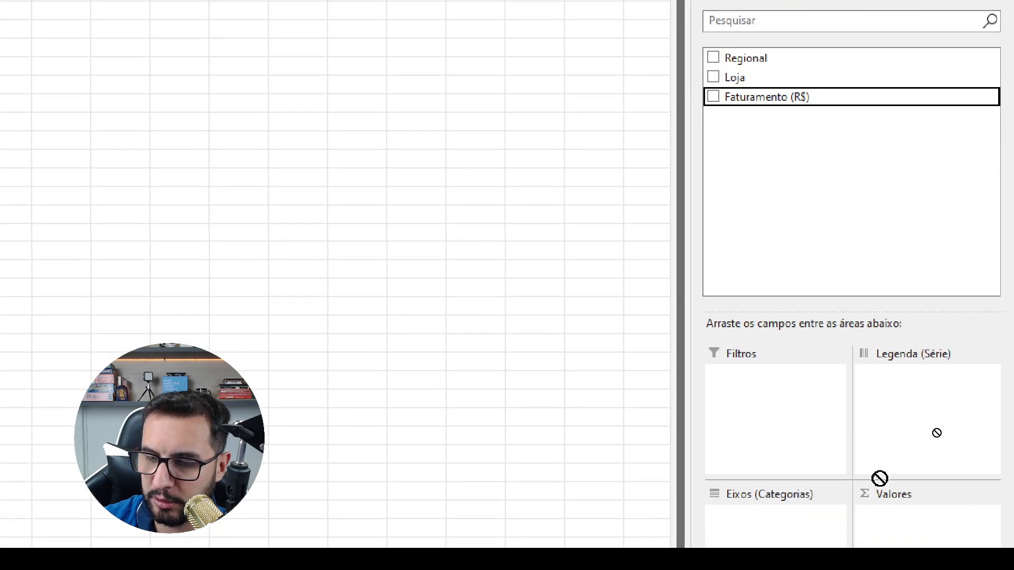
{"action": "left_click_drag", "start_coordinate": [902, 497], "coordinate": [901, 491]}
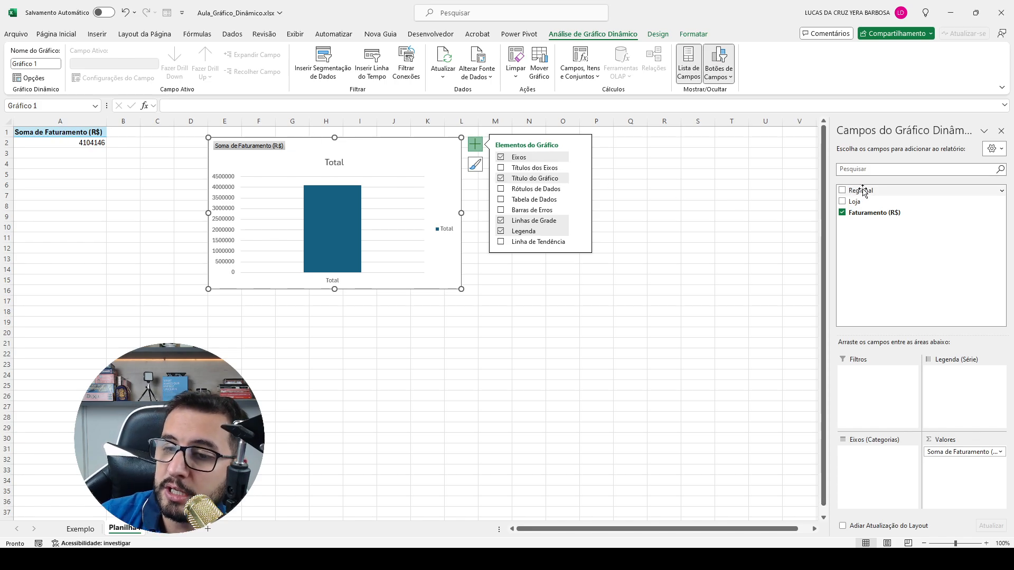
{"action": "left_click_drag", "start_coordinate": [862, 191], "coordinate": [868, 458]}
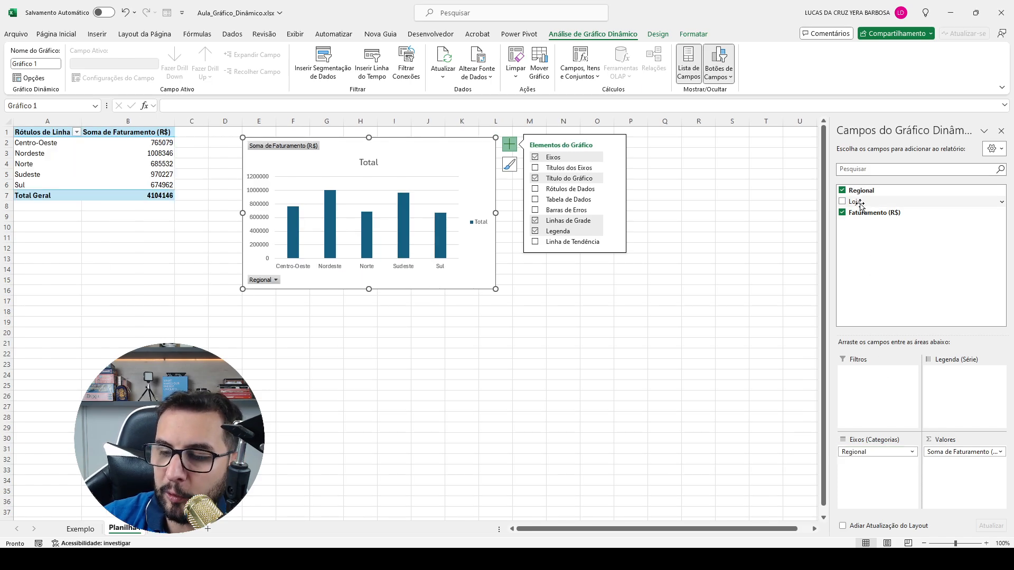
{"action": "left_click_drag", "start_coordinate": [858, 205], "coordinate": [879, 468]}
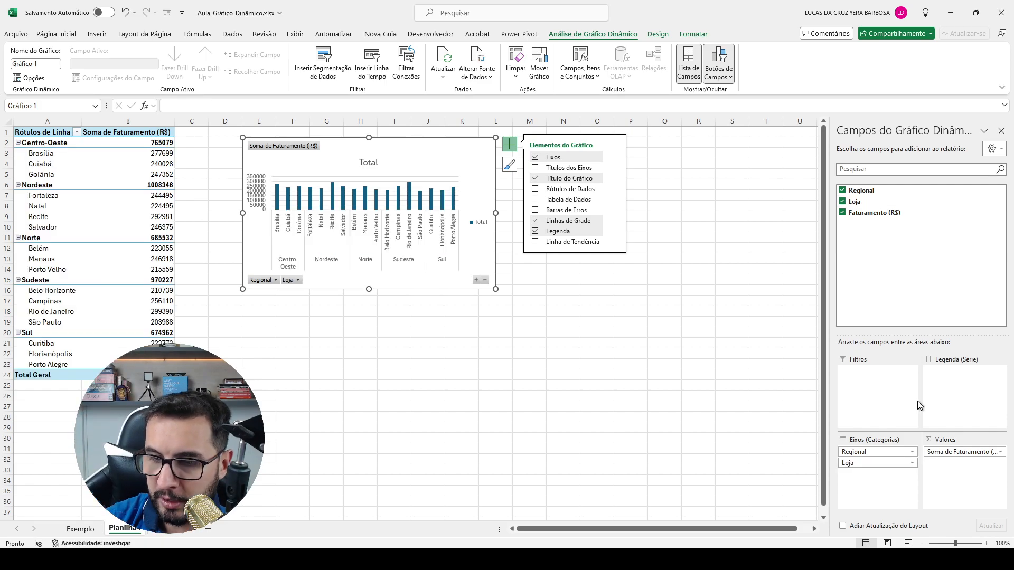
Step: Examine how the pivot table groups the Centro-Oeste stores under their region, with store amounts and the regional subtotal
{"action": "key", "text": "ctrl+4"}
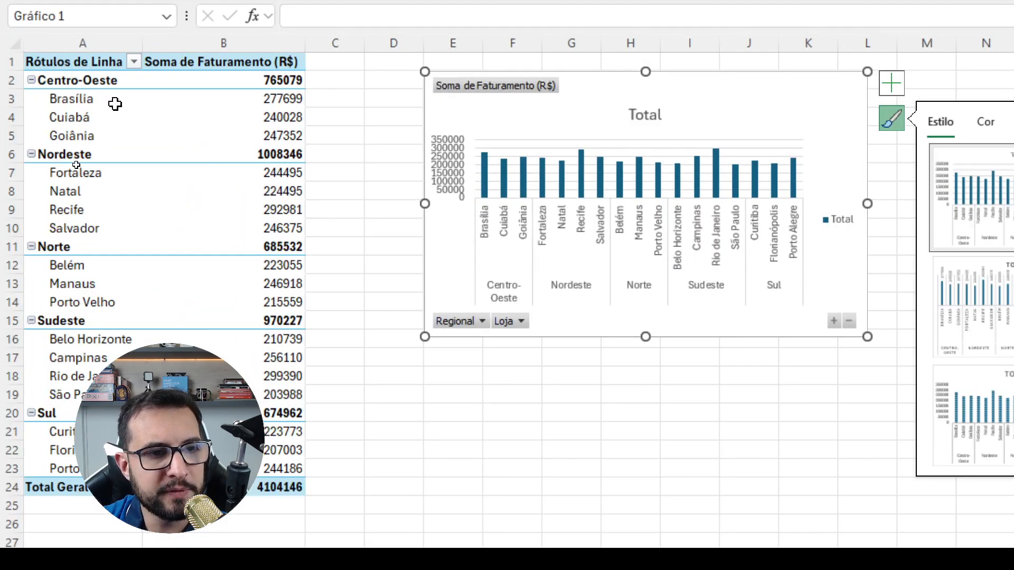
{"action": "left_click", "coordinate": [74, 86]}
{"action": "left_click", "coordinate": [73, 79]}
{"action": "left_click_drag", "start_coordinate": [73, 99], "coordinate": [99, 111]}
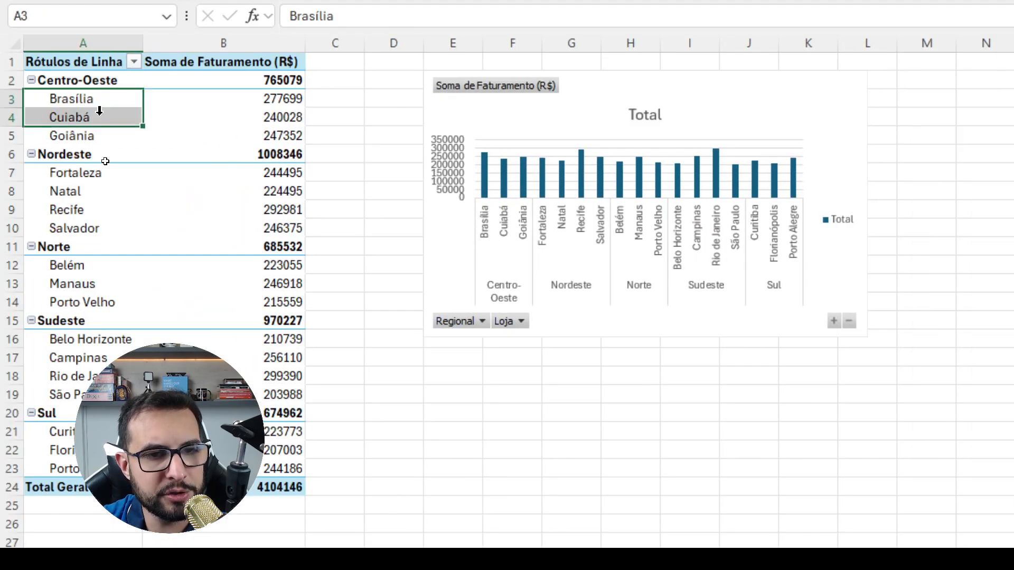
{"action": "left_click_drag", "start_coordinate": [249, 98], "coordinate": [242, 141]}
{"action": "left_click", "coordinate": [264, 81]}
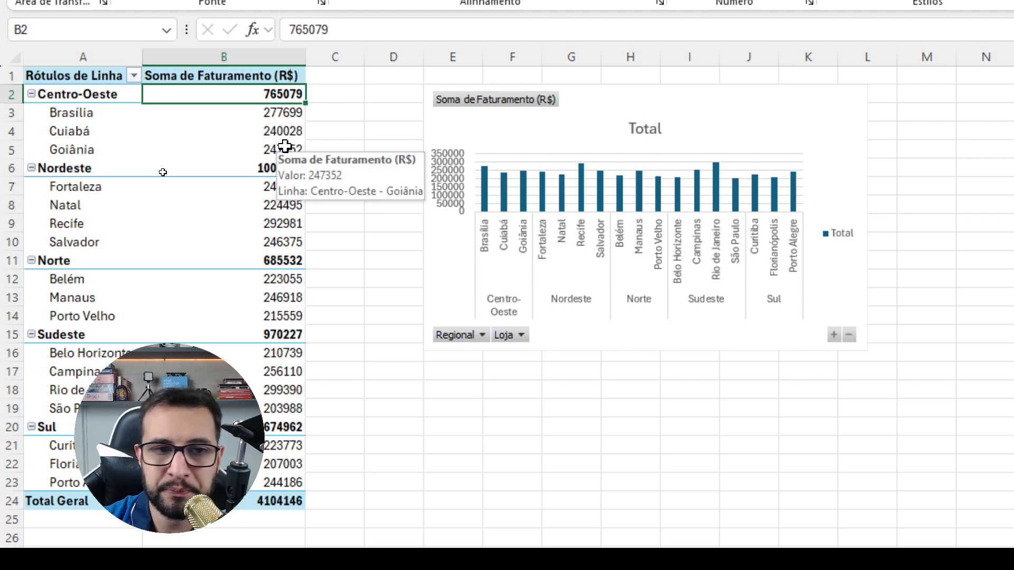
Step: Enlarge the pivot chart and move it to cover about columns F to T and rows 1 to 24
{"action": "left_click", "coordinate": [499, 113]}
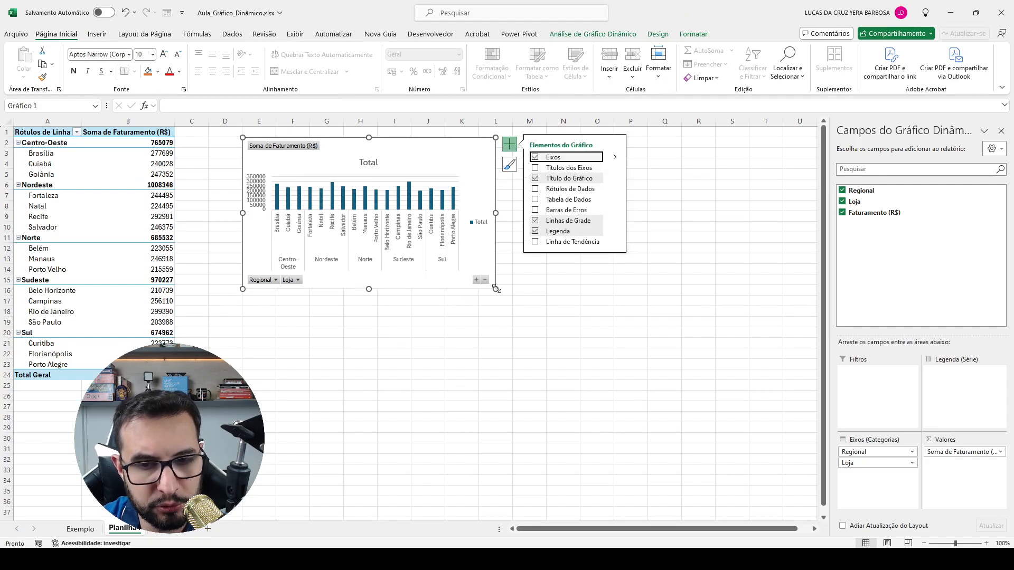
{"action": "left_click_drag", "start_coordinate": [497, 289], "coordinate": [712, 383]}
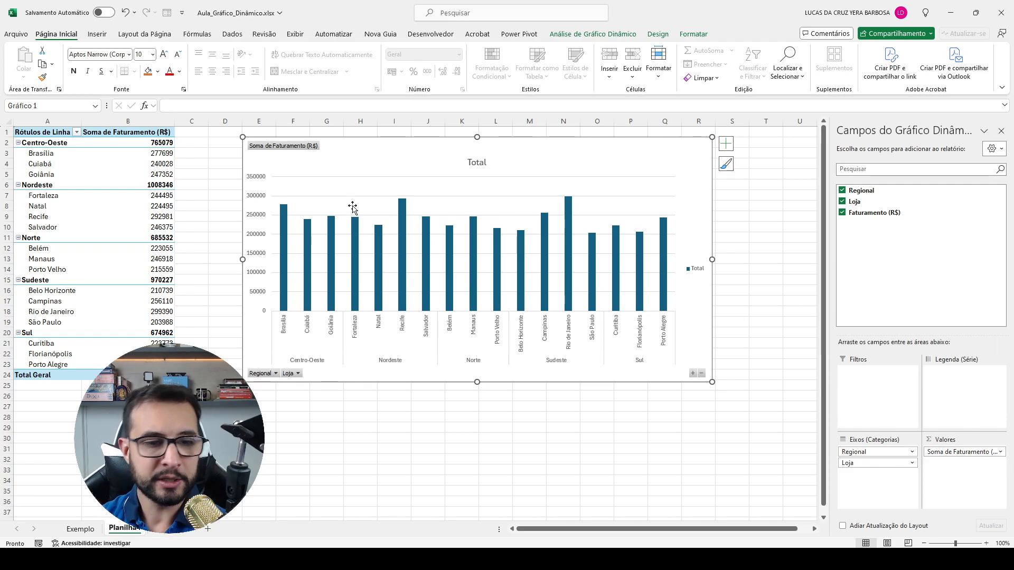
{"action": "left_click_drag", "start_coordinate": [393, 154], "coordinate": [441, 151]}
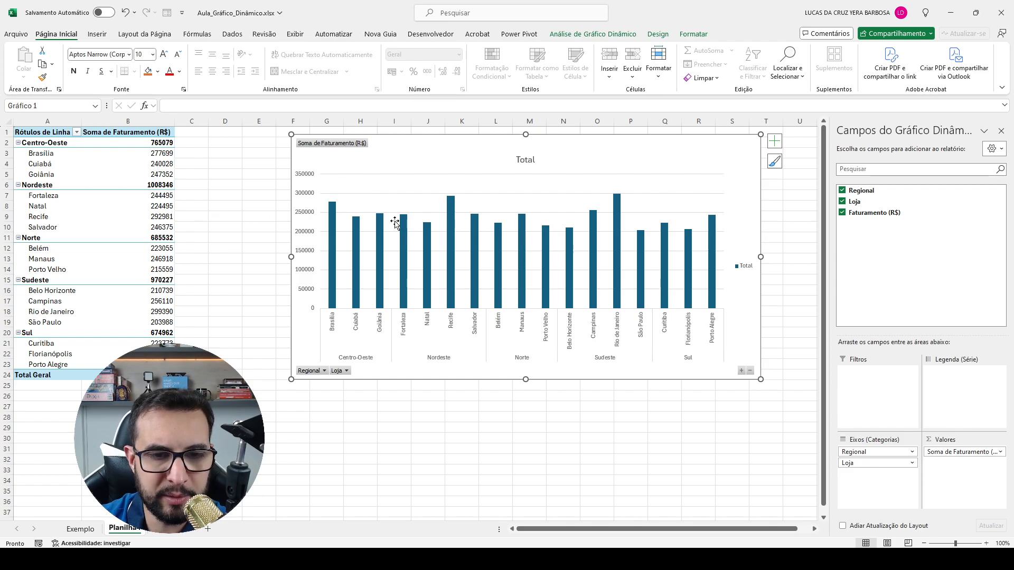
Step: Remove the major gridlines, the vertical value axis and the legend from the pivot chart
{"action": "left_click", "coordinate": [364, 186]}
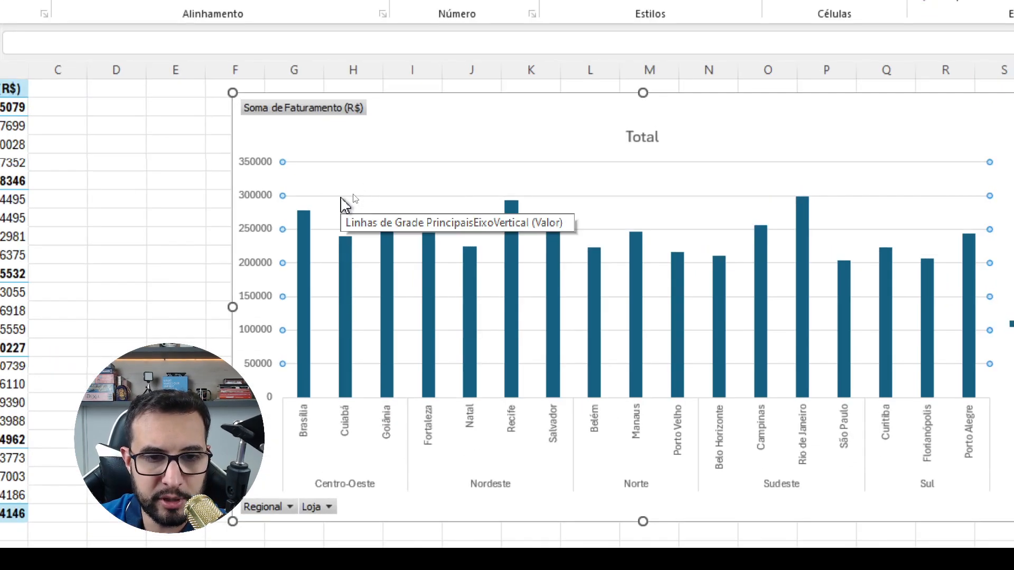
{"action": "left_click", "coordinate": [339, 195]}
{"action": "key", "text": "Delete"}
{"action": "left_click", "coordinate": [269, 204]}
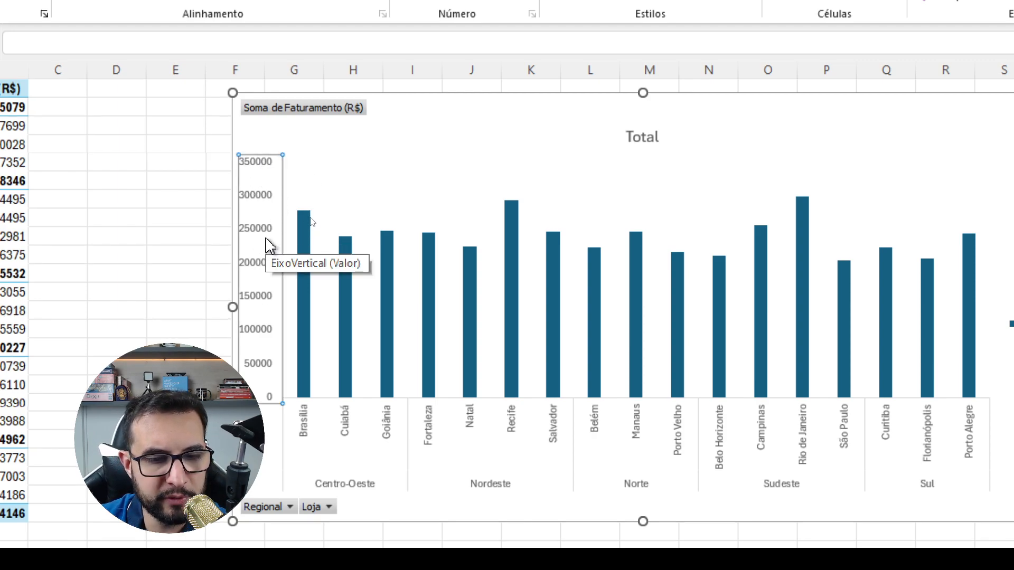
{"action": "key", "text": "Delete"}
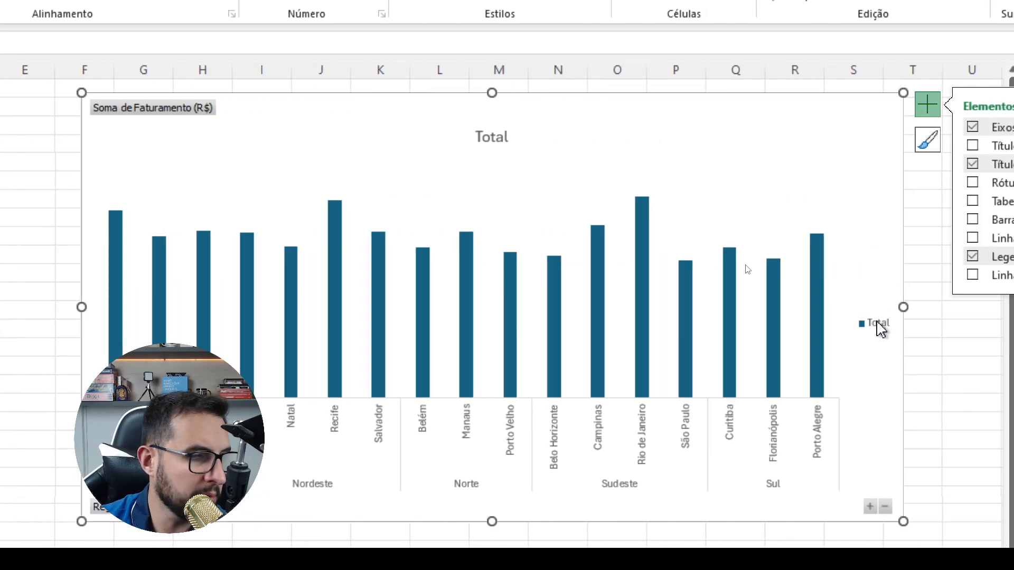
{"action": "left_click", "coordinate": [878, 324]}
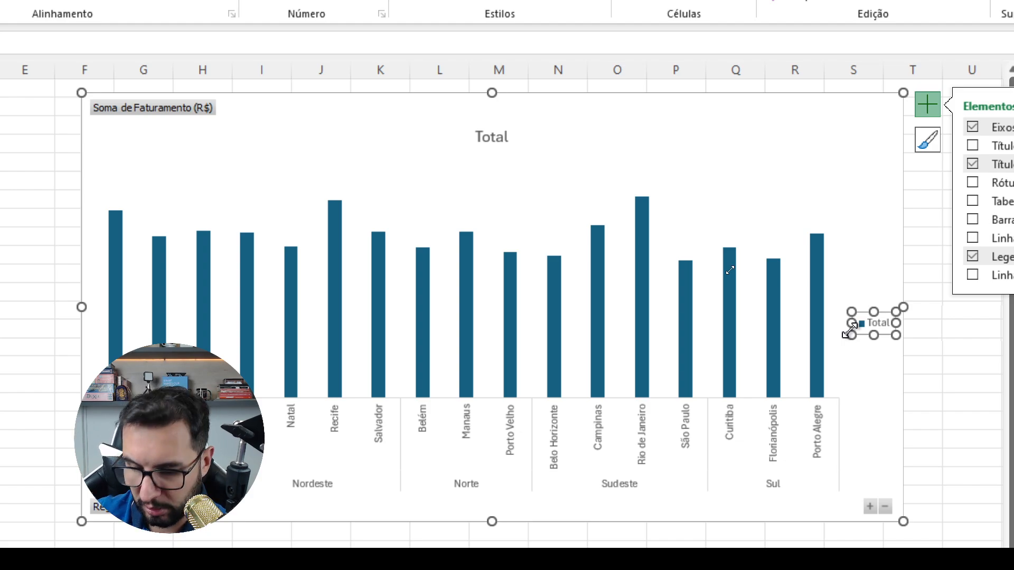
{"action": "key", "text": "Delete"}
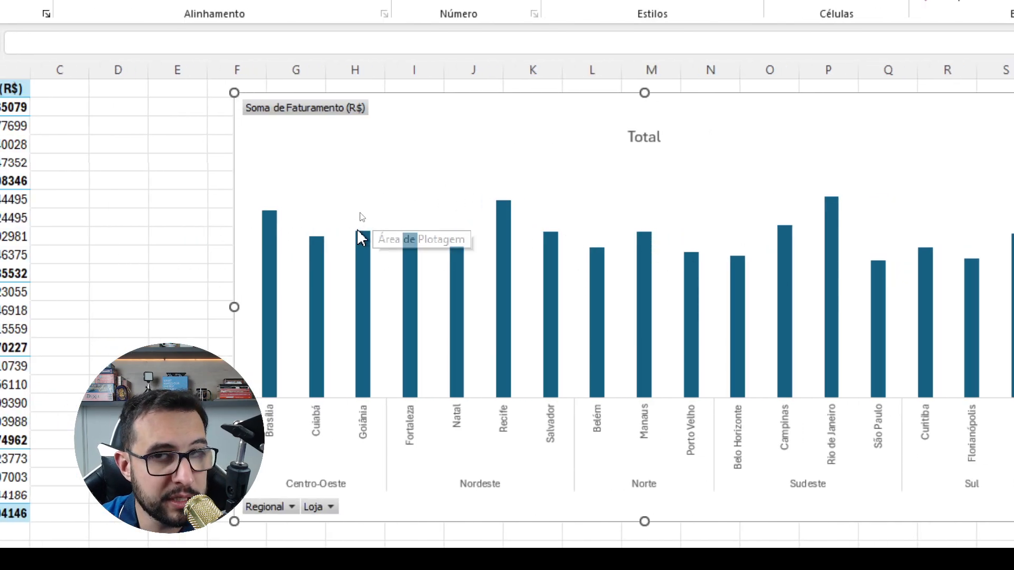
Step: Add data labels to the revenue columns of the pivot chart
{"action": "right_click", "coordinate": [270, 245]}
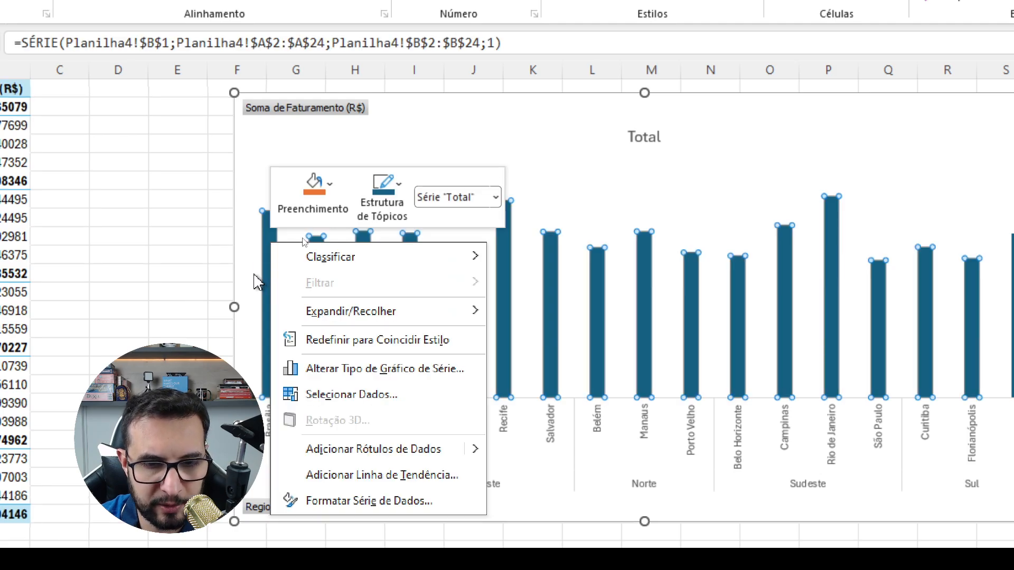
{"action": "left_click", "coordinate": [378, 449]}
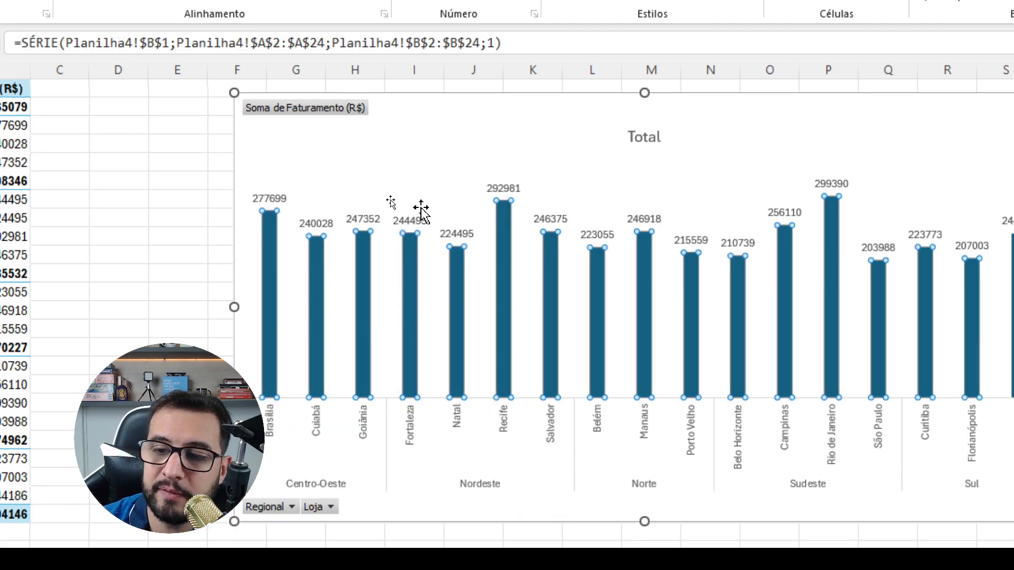
{"action": "left_click", "coordinate": [991, 104]}
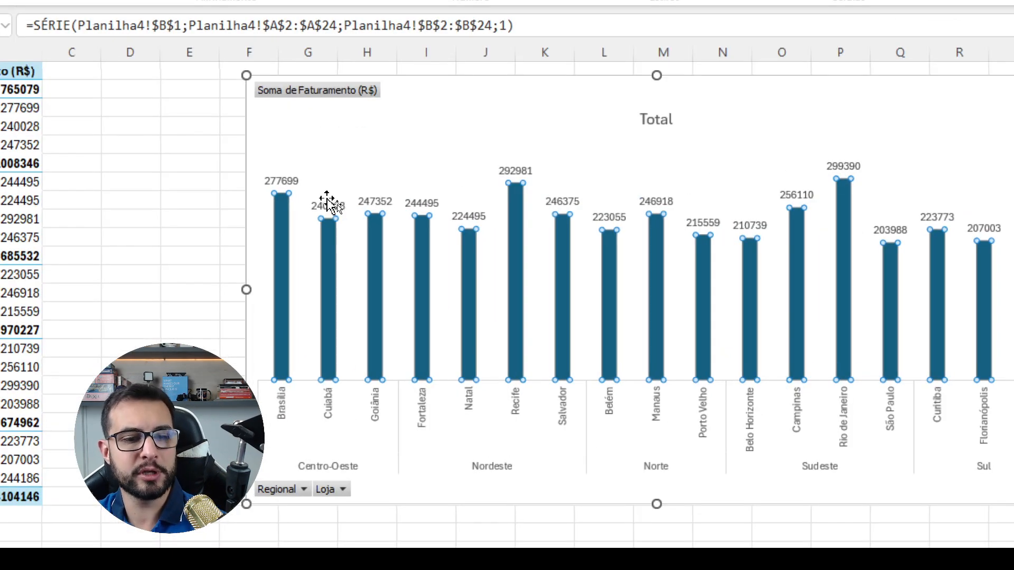
Step: Compare the chart's data labels with the unformatted revenue values in the pivot table, such as the Cuiabá amount
{"action": "mouse_move", "coordinate": [314, 172]}
{"action": "left_mouse_down"}
{"action": "mouse_move", "coordinate": [250, 188]}
{"action": "mouse_move", "coordinate": [283, 170]}
{"action": "left_mouse_up"}
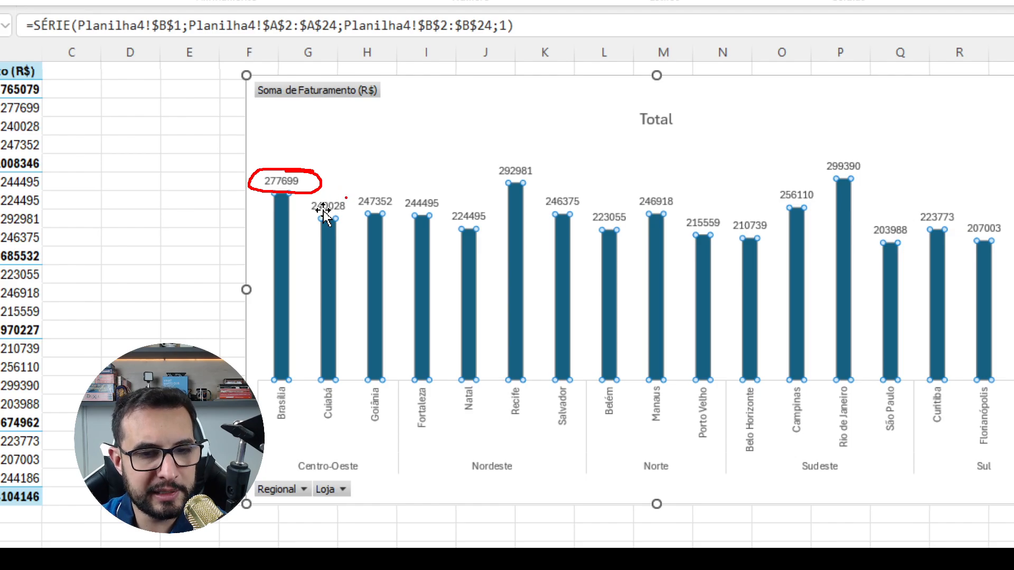
{"action": "key", "text": "ctrl+4"}
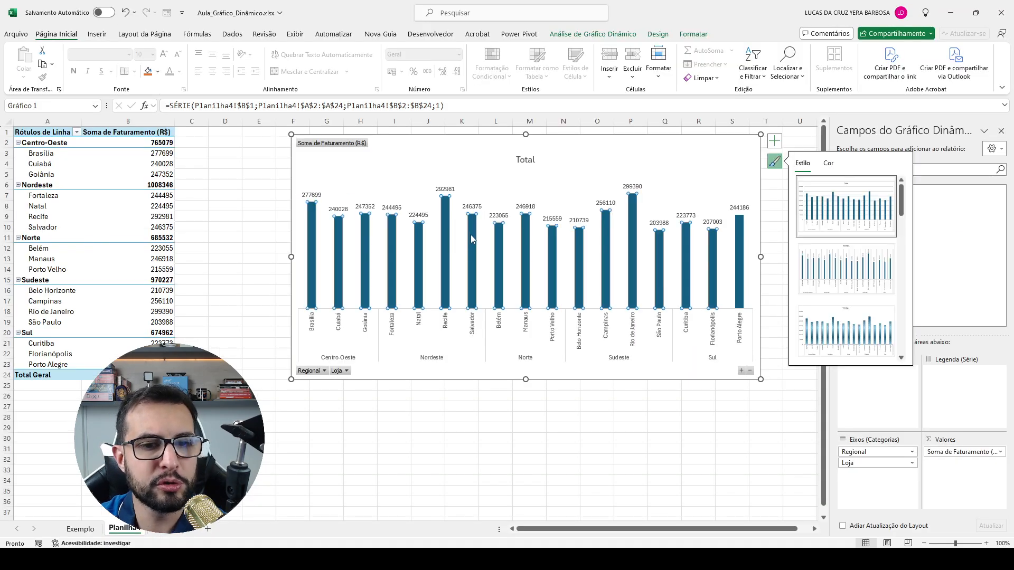
{"action": "key", "text": "ctrl+4"}
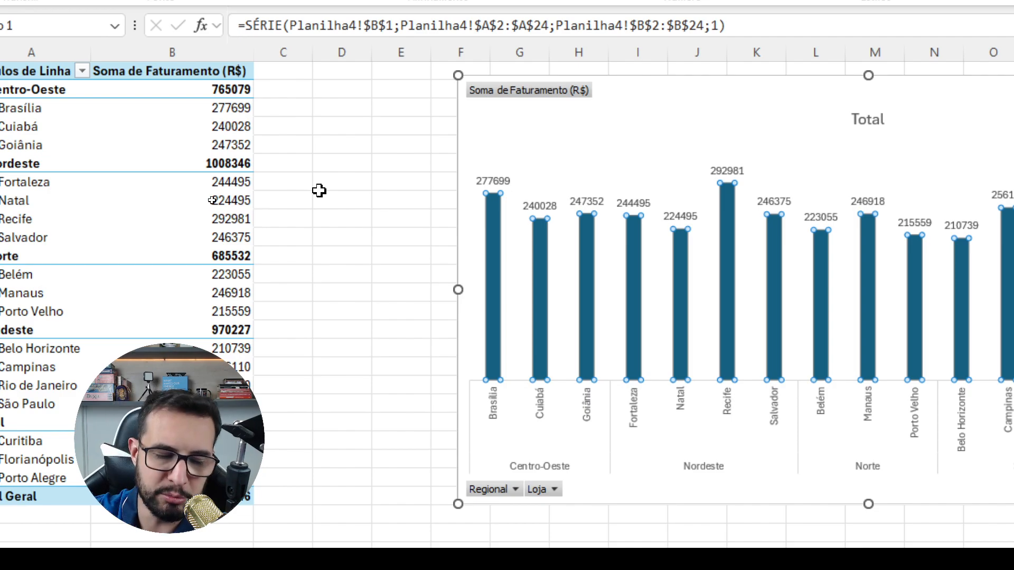
{"action": "left_click", "coordinate": [228, 128]}
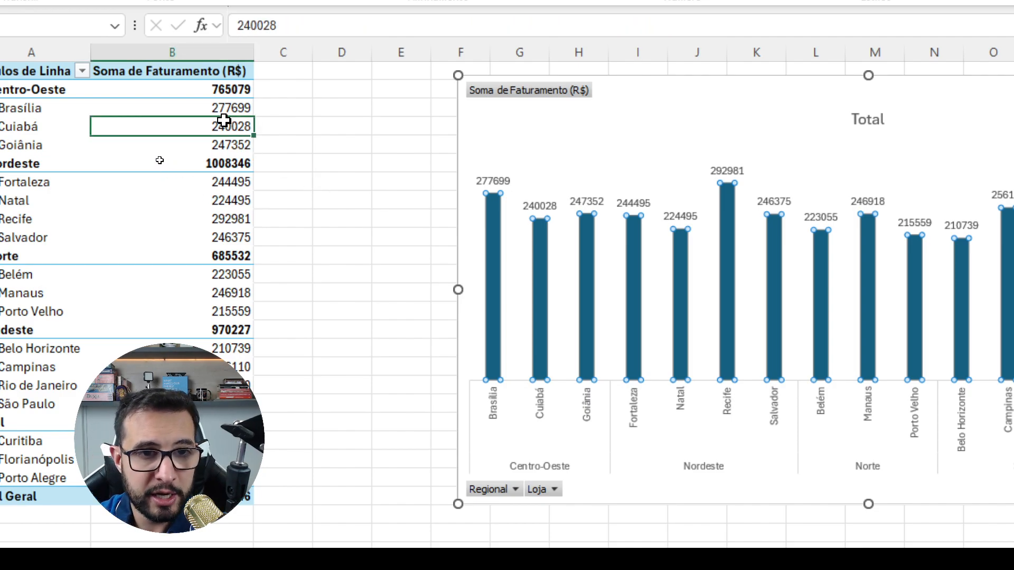
{"action": "key", "text": "ctrl+4"}
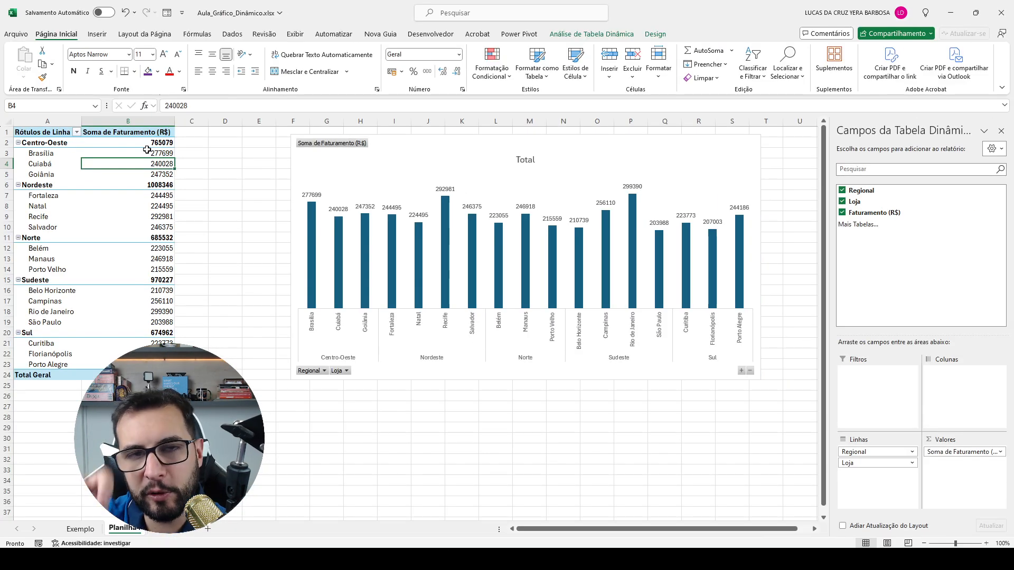
Step: Give the Soma de Faturamento (R$) value field the custom number format "R$ 0,0.k"
{"action": "mouse_move", "coordinate": [148, 149]}
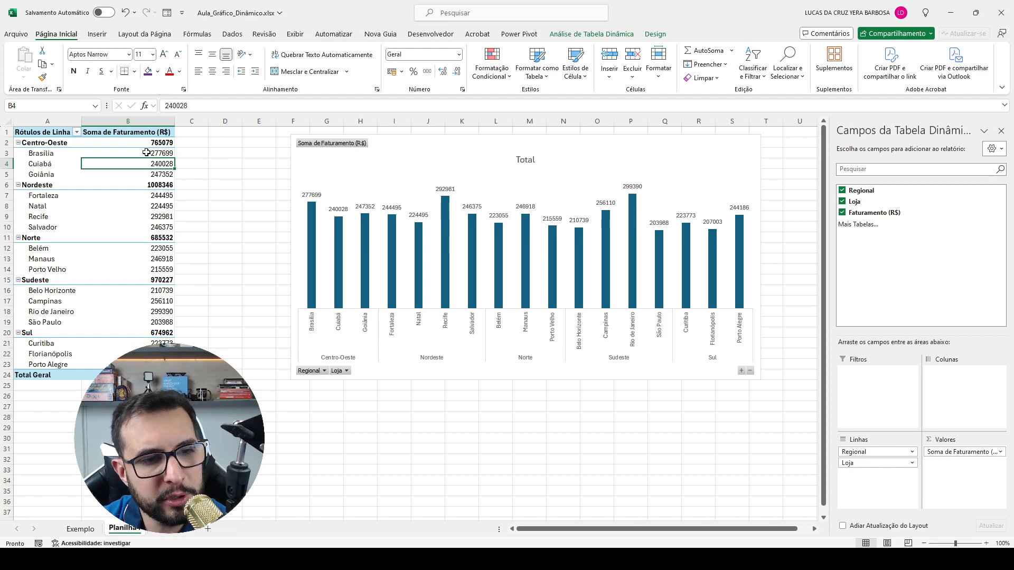
{"action": "left_click", "coordinate": [169, 153]}
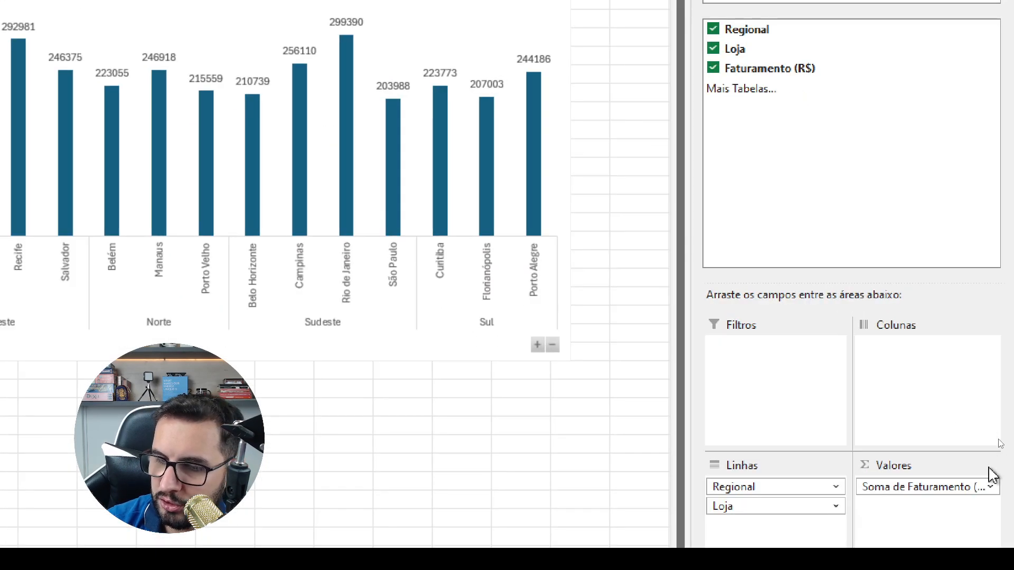
{"action": "left_click", "coordinate": [991, 417]}
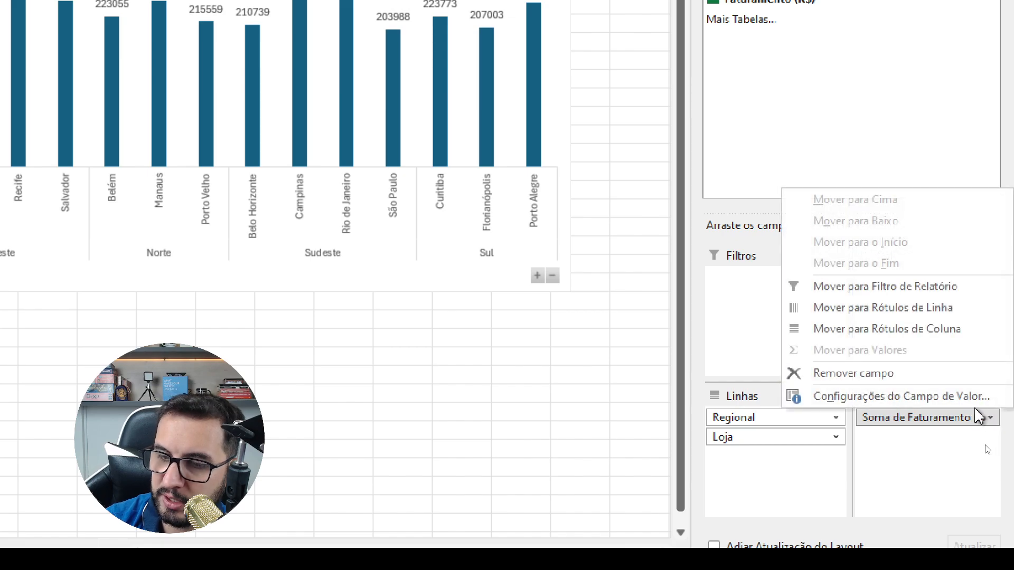
{"action": "left_click", "coordinate": [930, 400]}
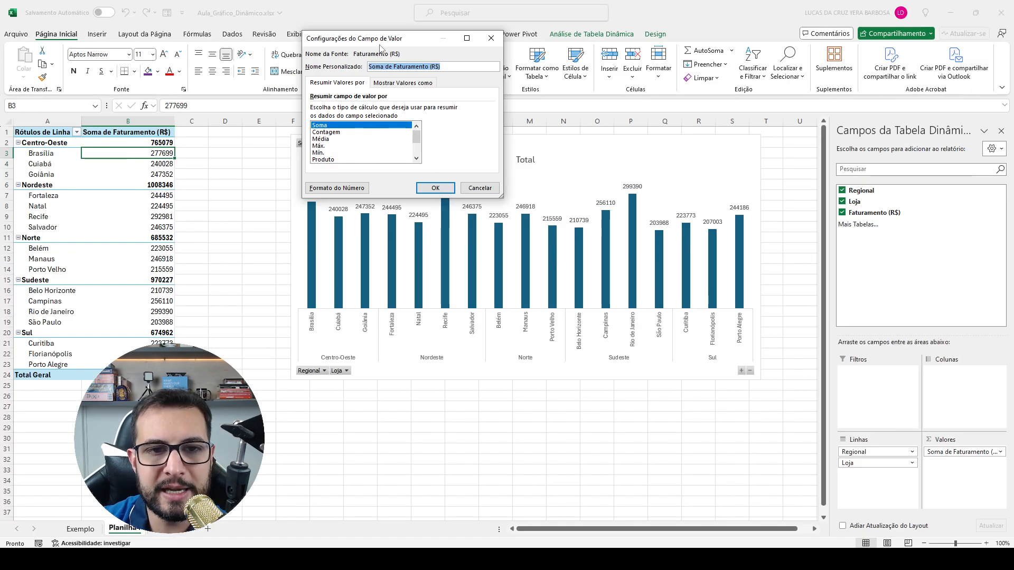
{"action": "left_click_drag", "start_coordinate": [379, 41], "coordinate": [284, 36]}
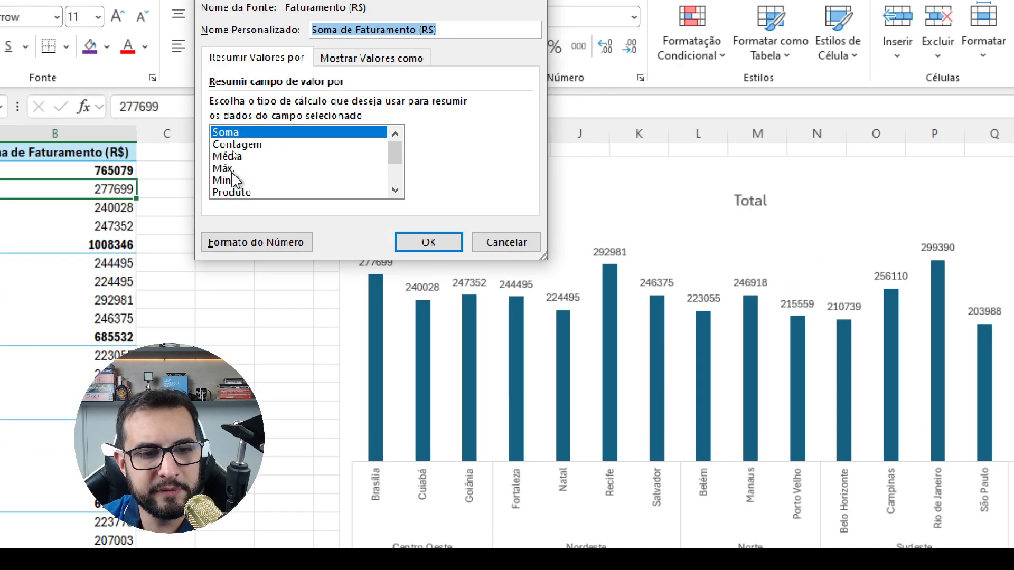
{"action": "left_click", "coordinate": [261, 241]}
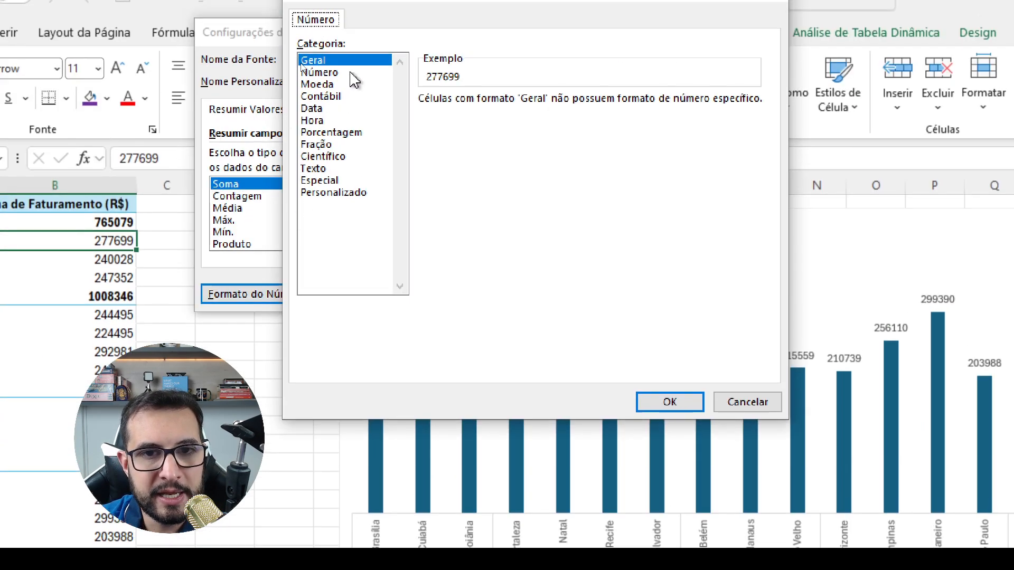
{"action": "left_click", "coordinate": [359, 193]}
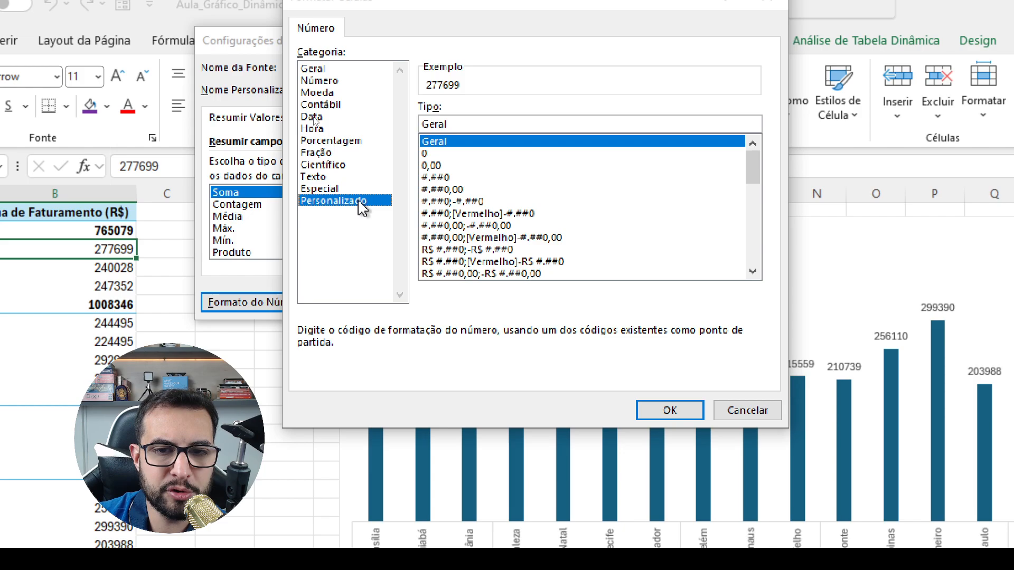
{"action": "left_click_drag", "start_coordinate": [455, 128], "coordinate": [367, 125]}
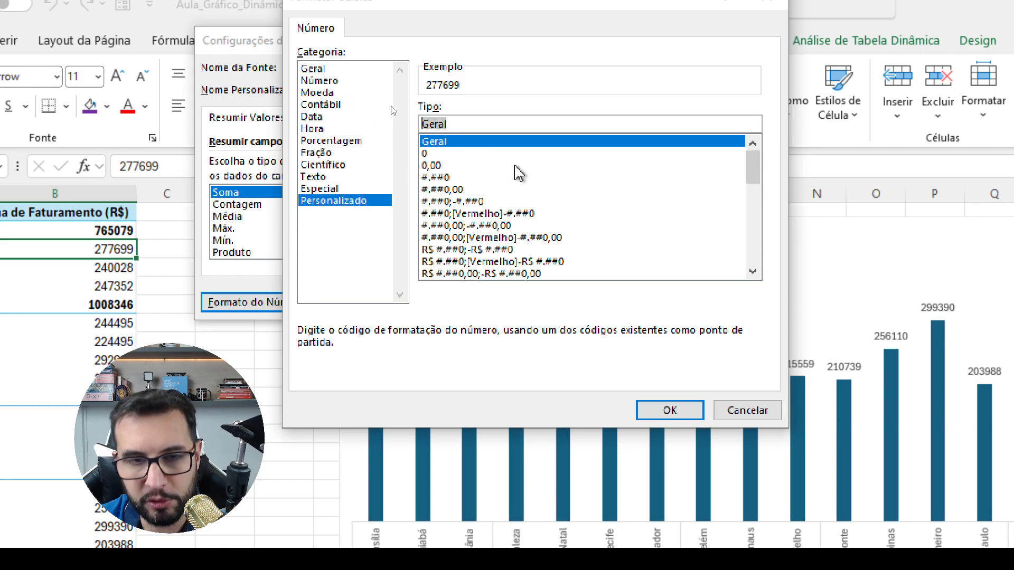
{"action": "type", "text": "R$"}
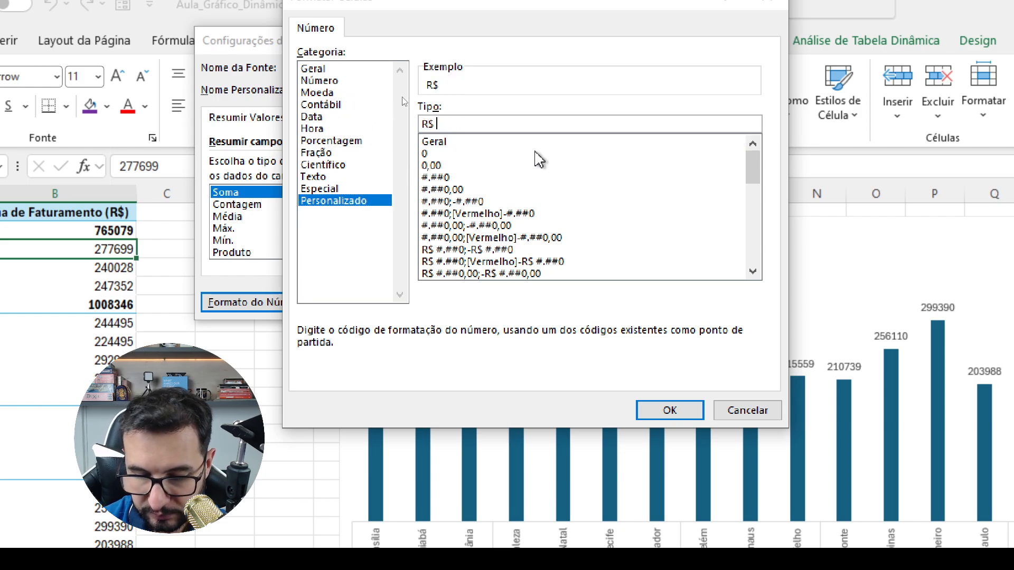
{"action": "type", "text": " 0,0"}
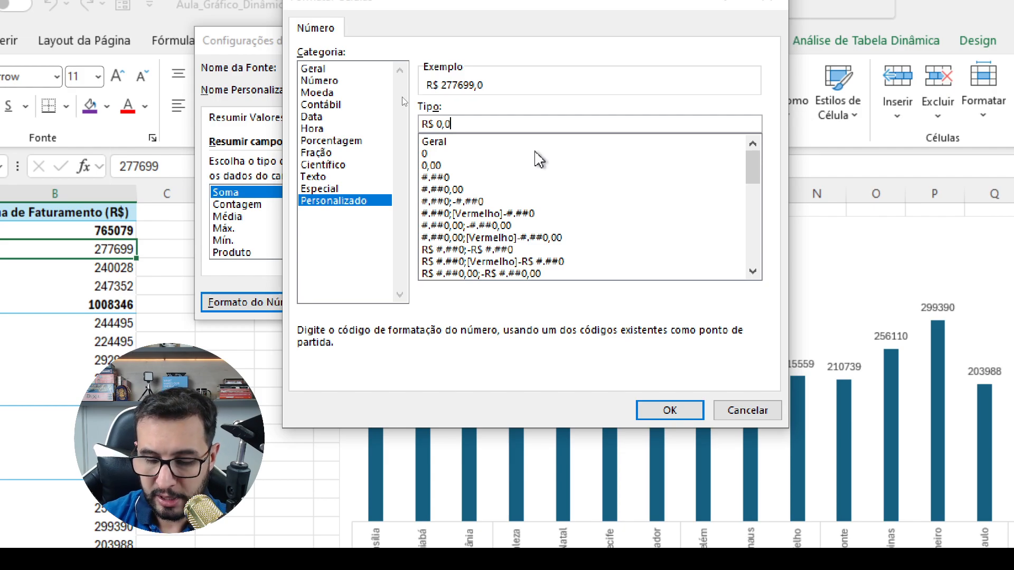
{"action": "type", "text": ","}
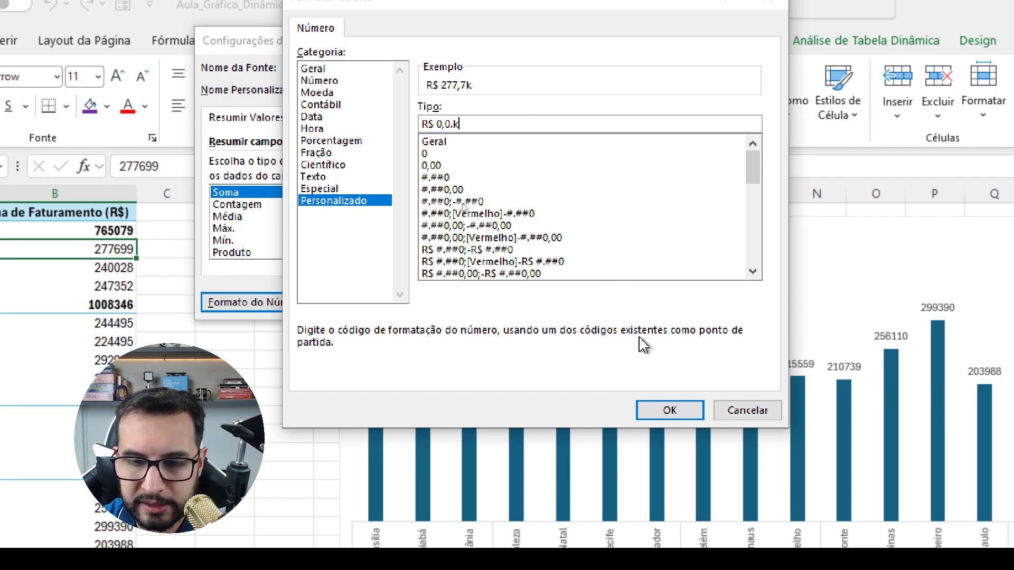
{"action": "left_click", "coordinate": [679, 415]}
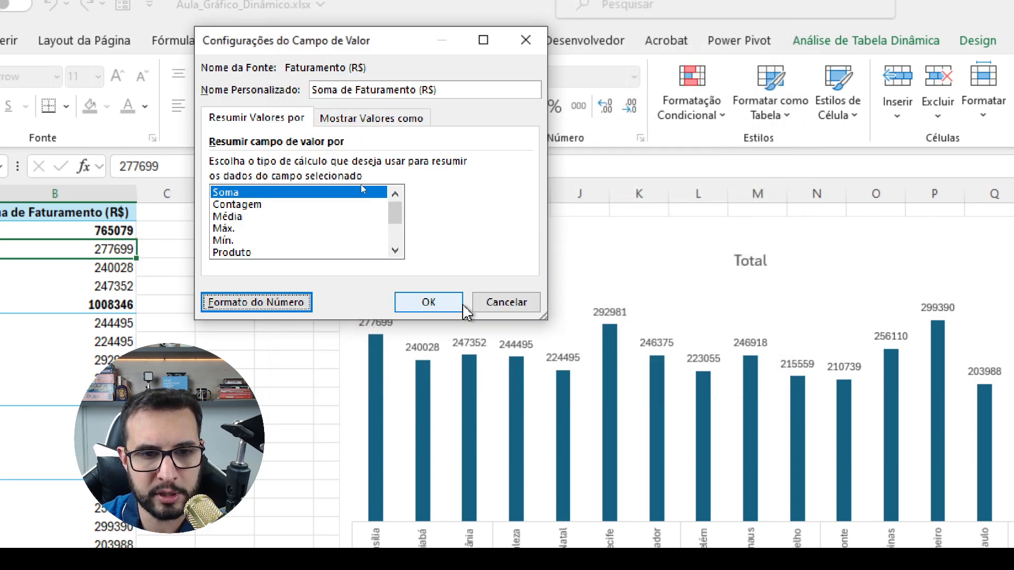
{"action": "left_click", "coordinate": [443, 304]}
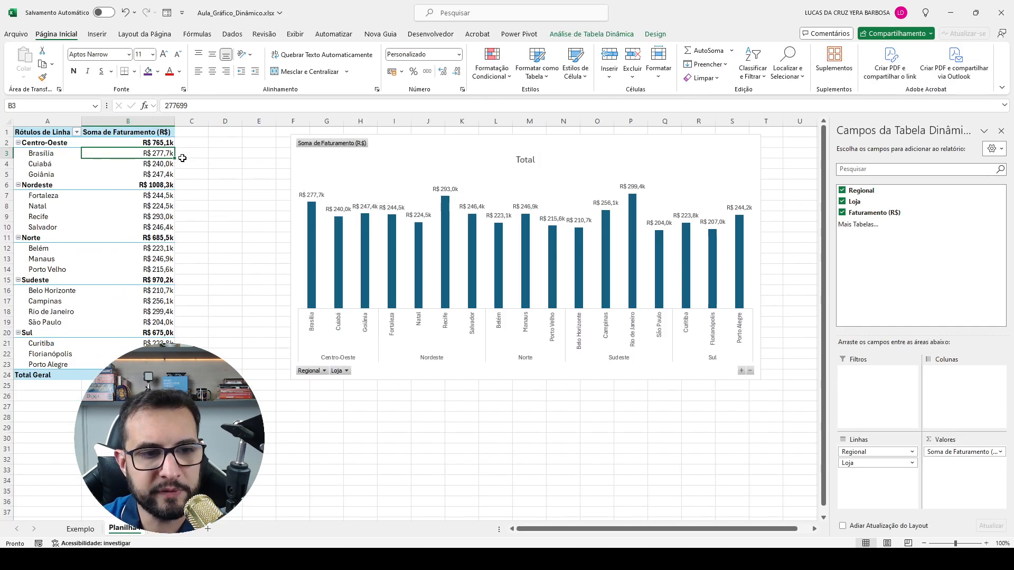
Step: Compare the abbreviated currency values in the pivot table with the chart's data labels
{"action": "left_click_drag", "start_coordinate": [148, 158], "coordinate": [145, 322]}
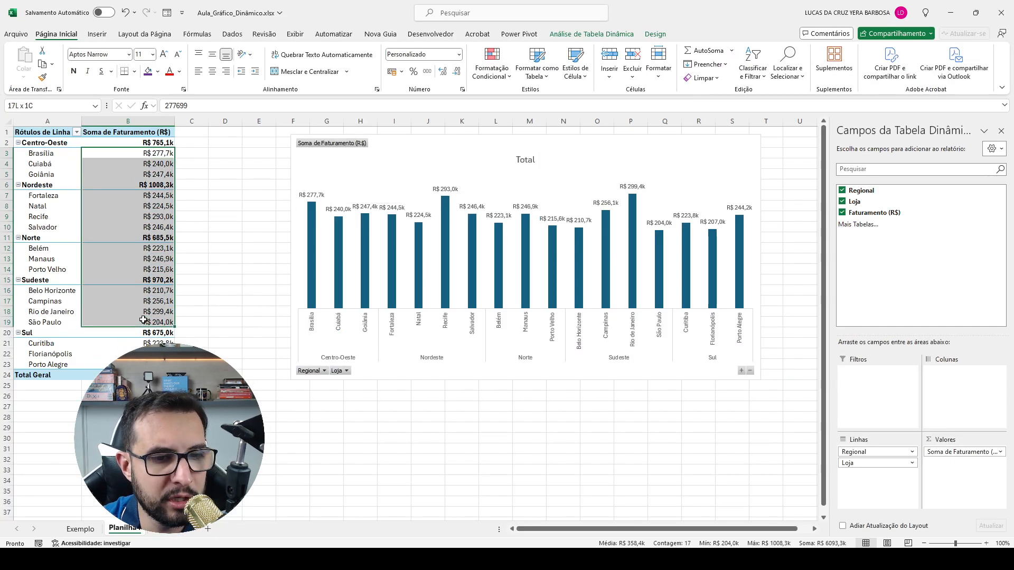
{"action": "left_click", "coordinate": [305, 198]}
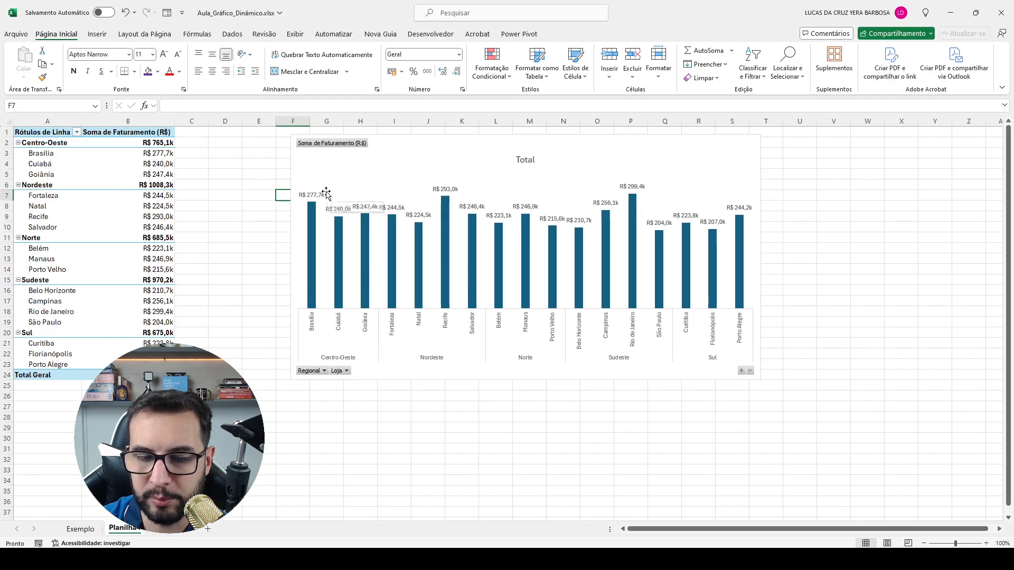
{"action": "left_click_drag", "start_coordinate": [132, 184], "coordinate": [130, 178]}
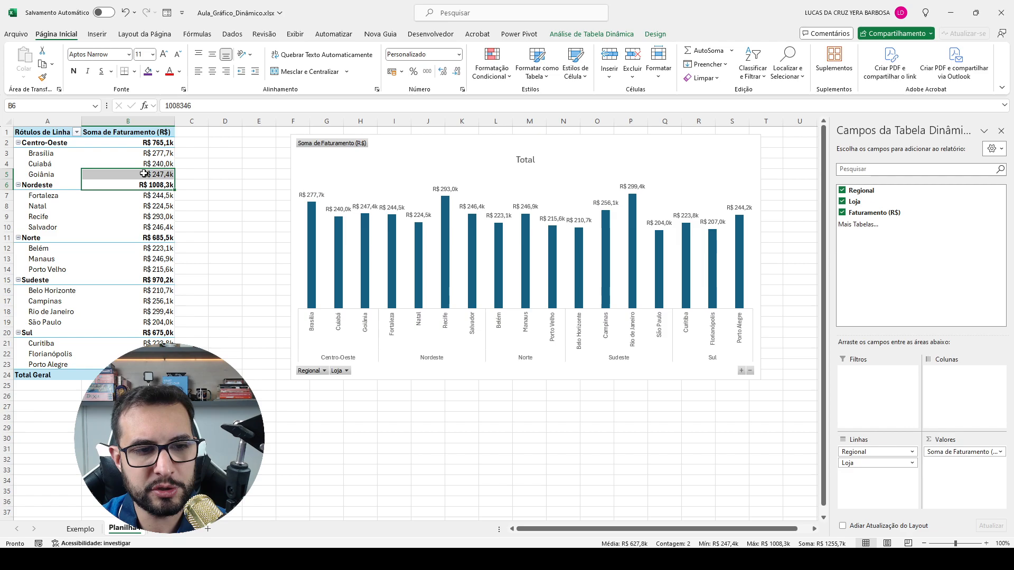
{"action": "left_click", "coordinate": [144, 174]}
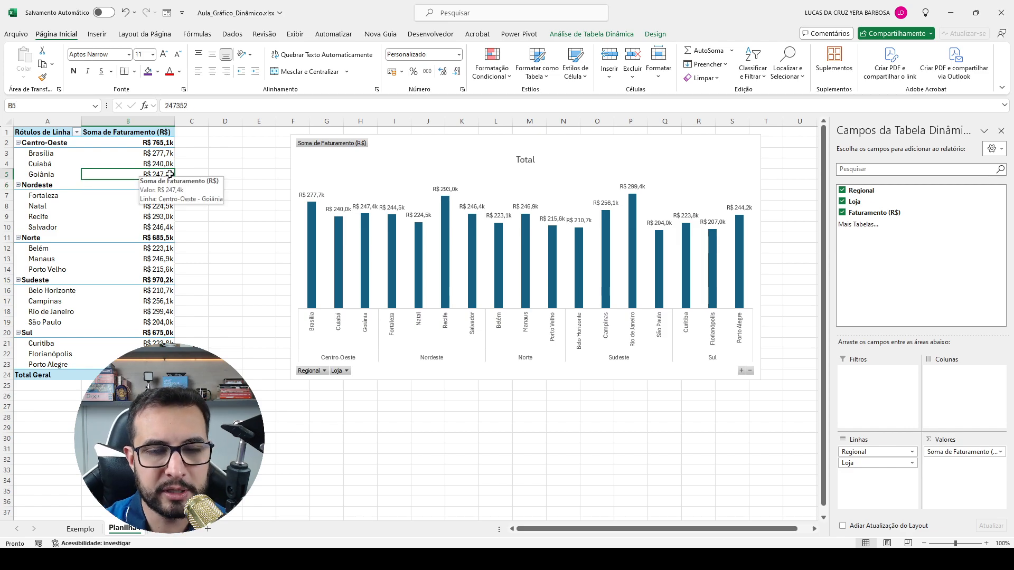
Step: Insert slicers for the Regional and Loja fields of the pivot table
{"action": "left_click", "coordinate": [584, 35]}
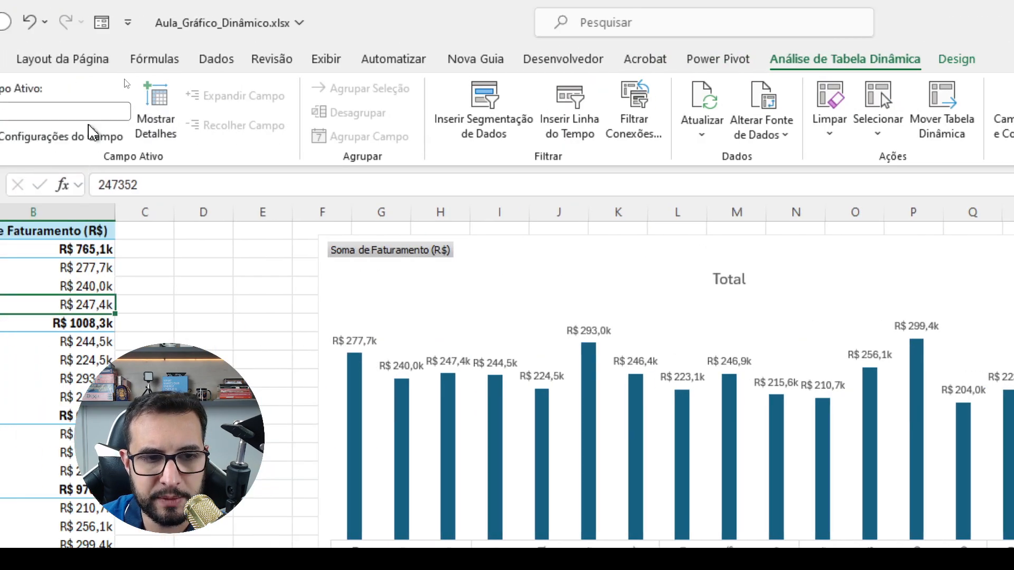
{"action": "left_click", "coordinate": [88, 290]}
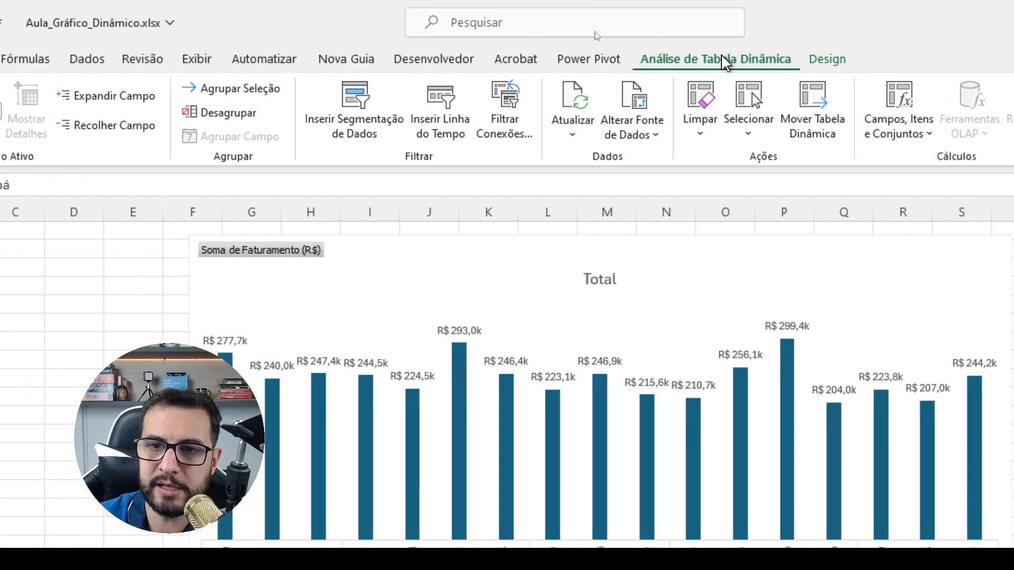
{"action": "left_click", "coordinate": [359, 137]}
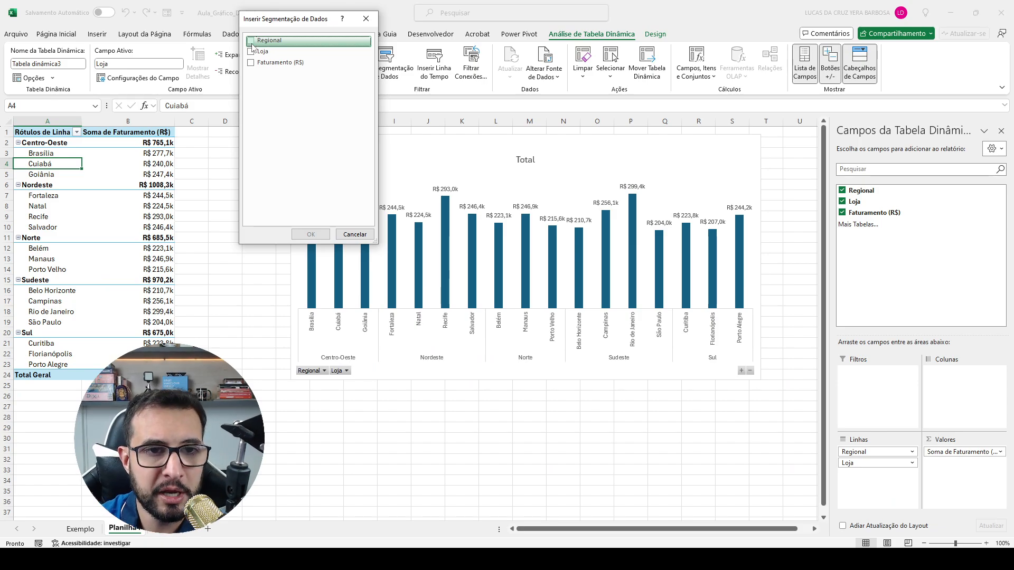
{"action": "left_click", "coordinate": [250, 42]}
{"action": "left_click", "coordinate": [251, 51]}
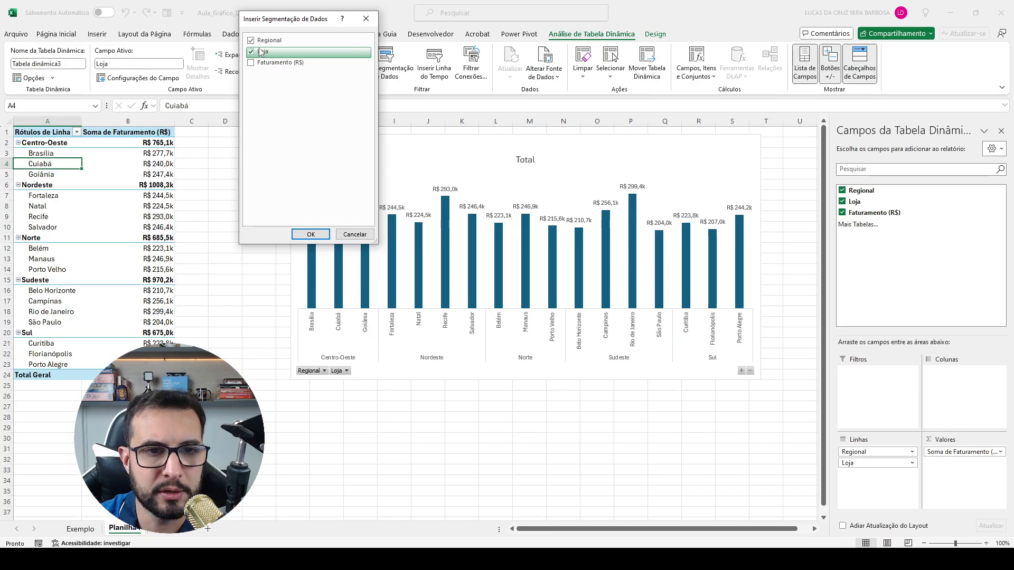
{"action": "left_click", "coordinate": [301, 234]}
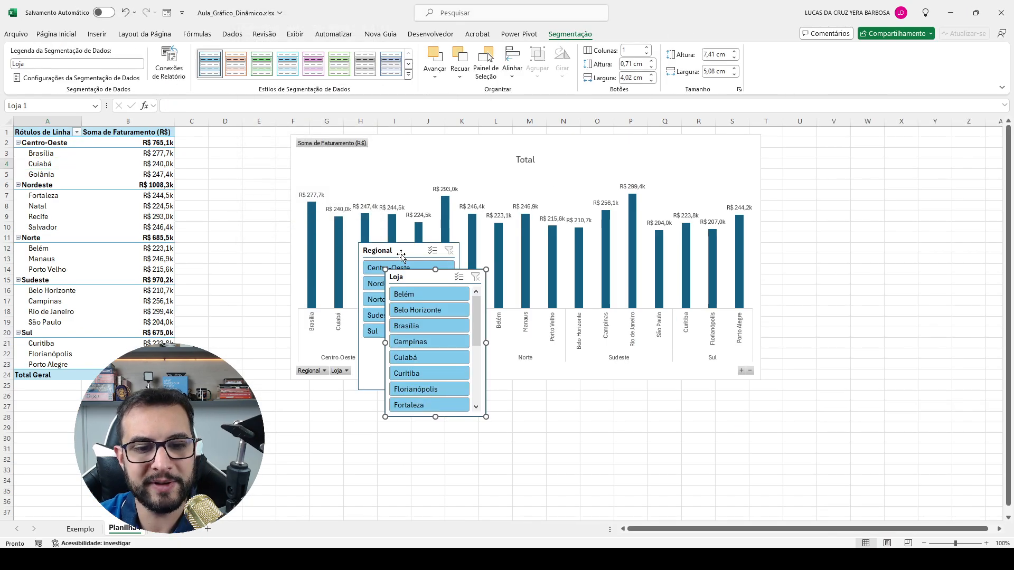
Step: Place the Regional slicer between the pivot table and the chart, shorten it to about 4,97 cm, and put the Loja slicer directly beneath it
{"action": "left_click_drag", "start_coordinate": [401, 254], "coordinate": [225, 140]}
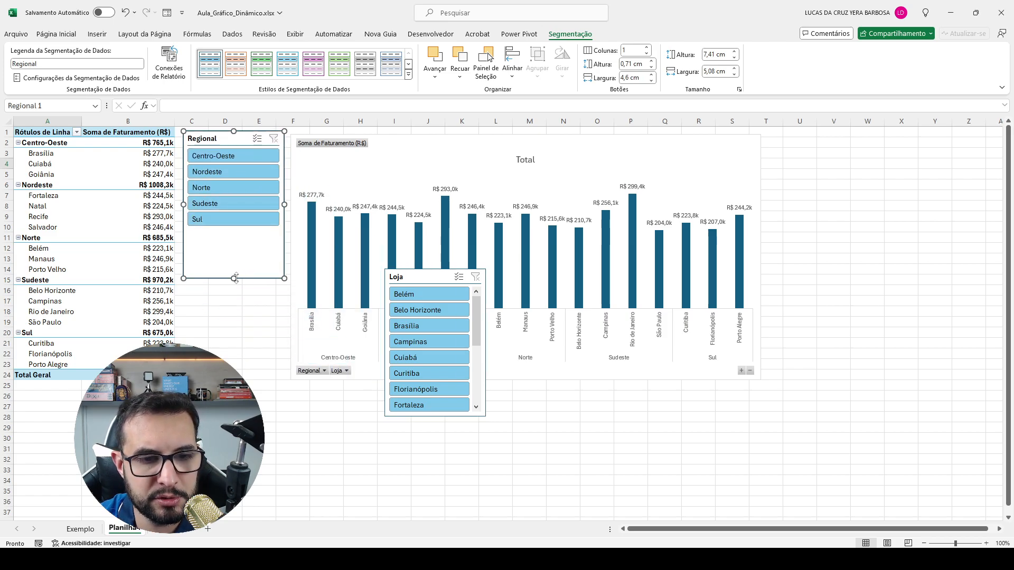
{"action": "left_click_drag", "start_coordinate": [233, 278], "coordinate": [237, 229]}
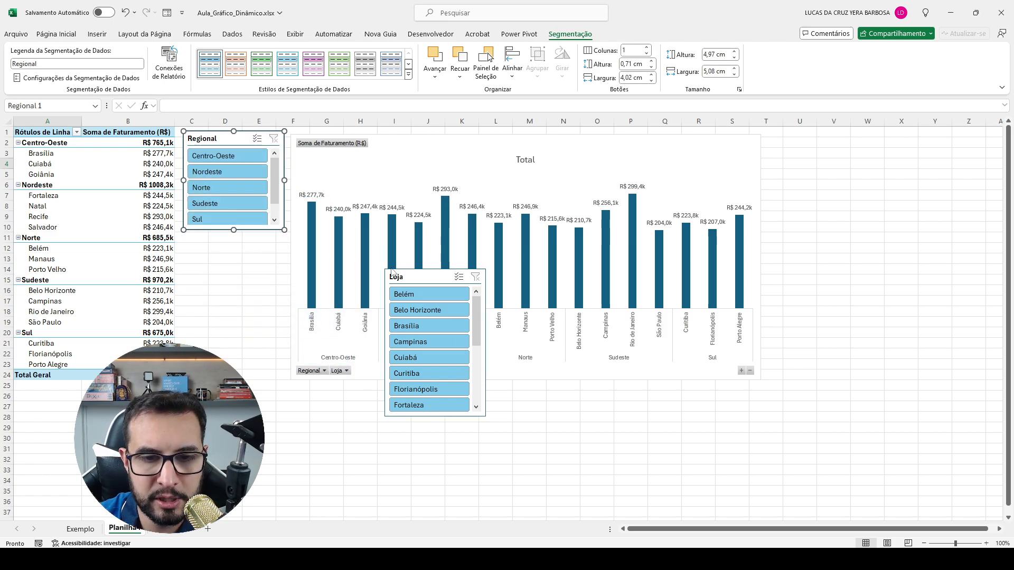
{"action": "left_click_drag", "start_coordinate": [404, 277], "coordinate": [209, 240]}
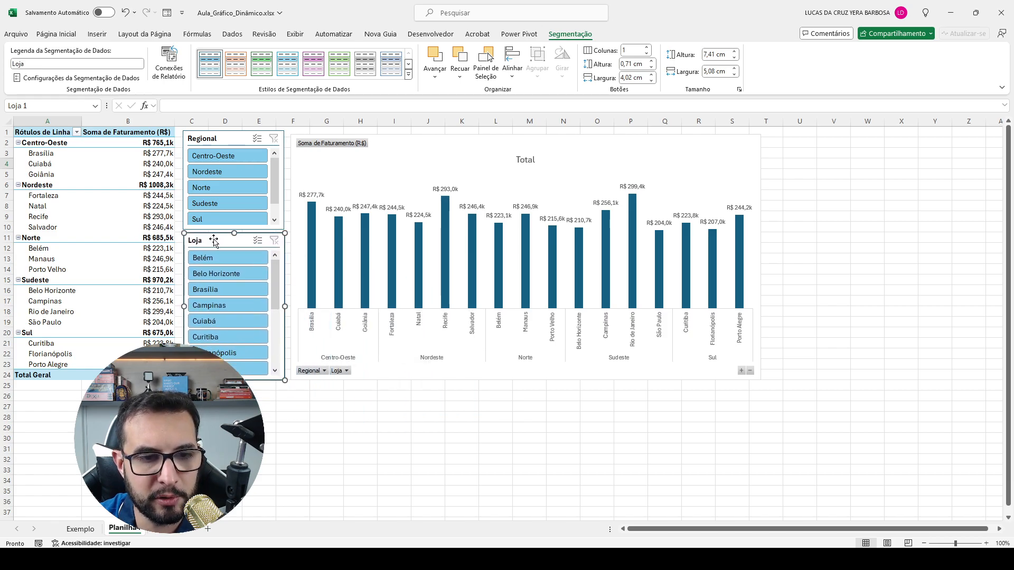
Step: Test the slicers by filtering to the Nordeste region with the Natal and Recife stores, and clear both filters
{"action": "left_click", "coordinate": [216, 174]}
{"action": "left_click", "coordinate": [216, 275]}
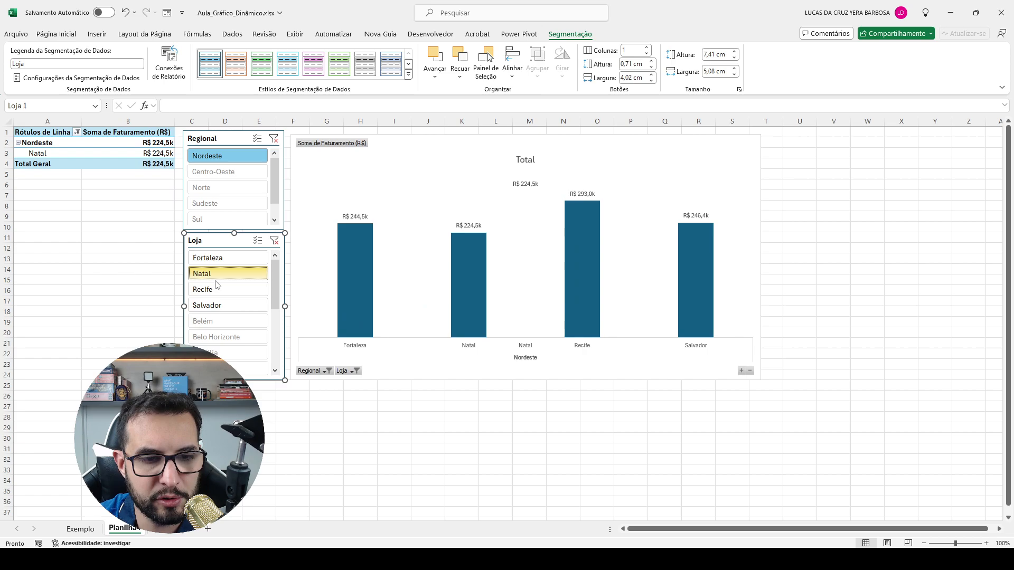
{"action": "left_click", "coordinate": [216, 288], "text": "ctrl"}
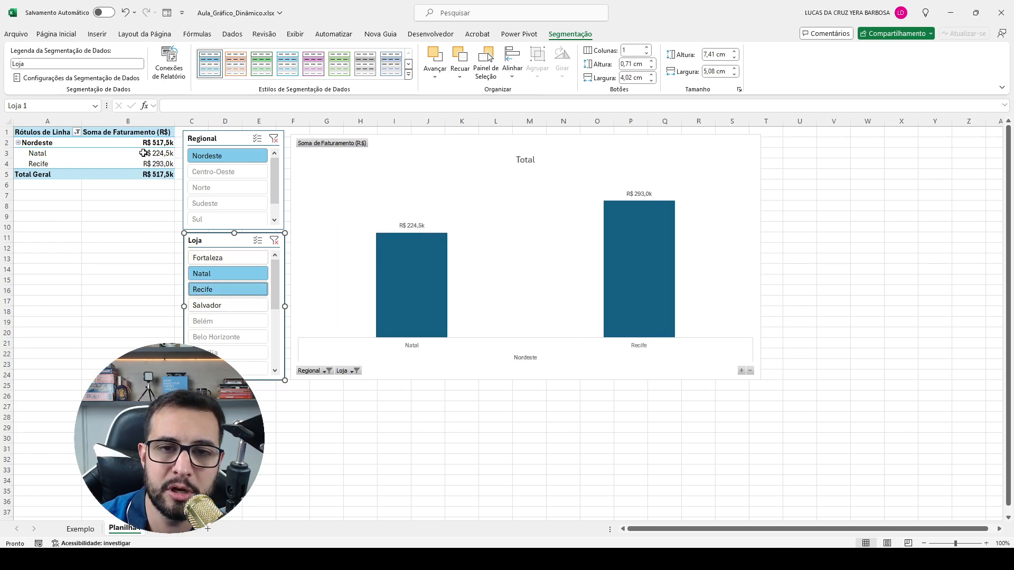
{"action": "left_click", "coordinate": [274, 138]}
{"action": "left_click", "coordinate": [274, 241]}
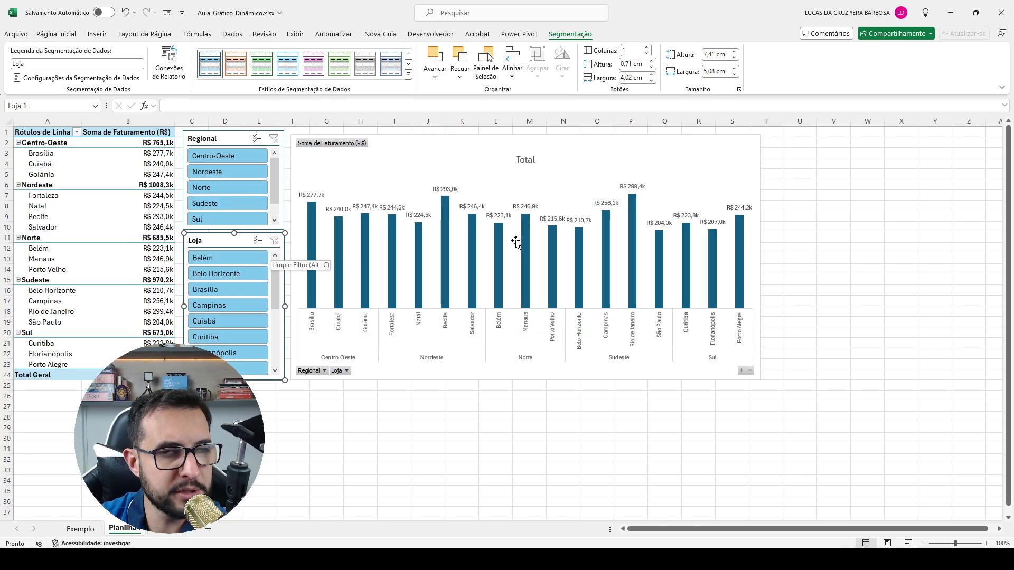
Step: Change the pivot chart's title to "Total de Faturamento"
{"action": "left_click", "coordinate": [523, 160]}
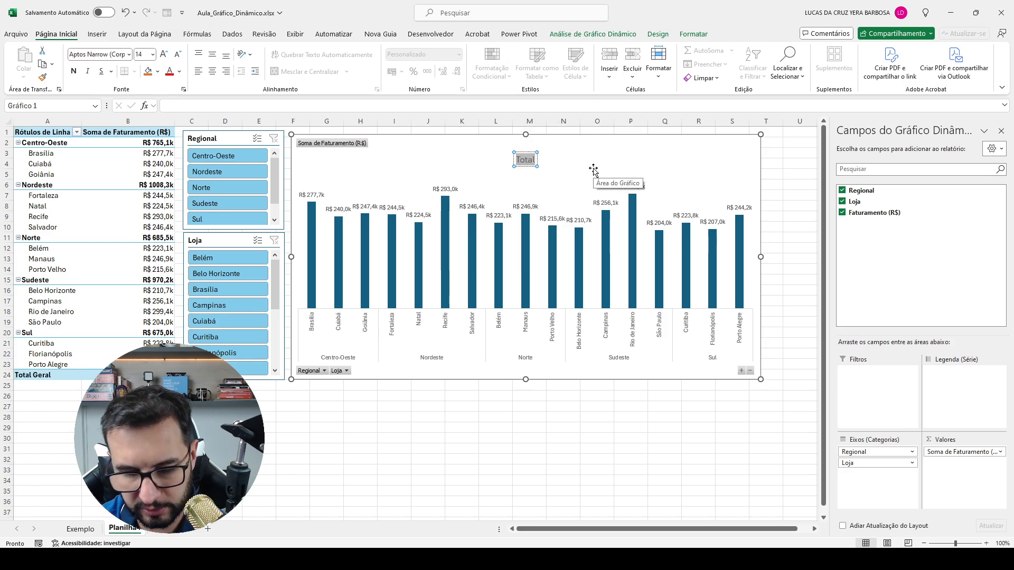
{"action": "type", "text": "Total de Faturamento"}
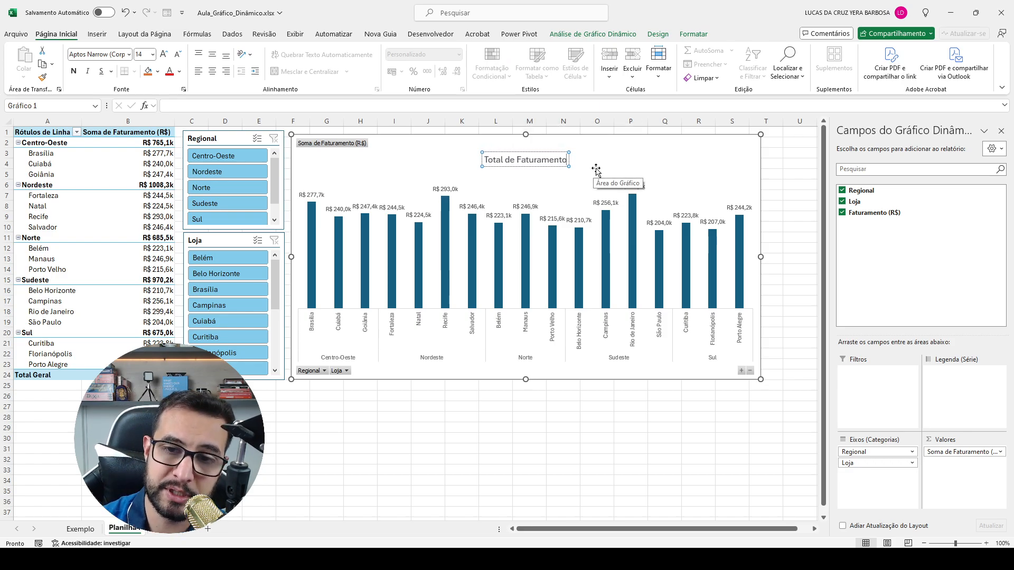
{"action": "left_click", "coordinate": [549, 145]}
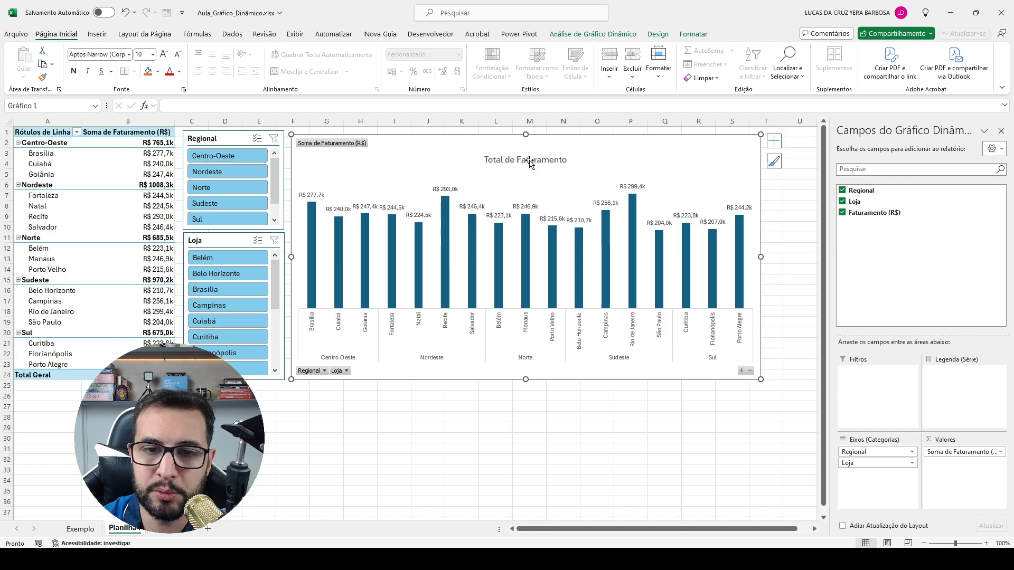
Step: Move the chart title to the chart's upper-left corner and enlarge its font to one size below 20
{"action": "left_click", "coordinate": [538, 163]}
{"action": "left_click_drag", "start_coordinate": [538, 166], "coordinate": [350, 168]}
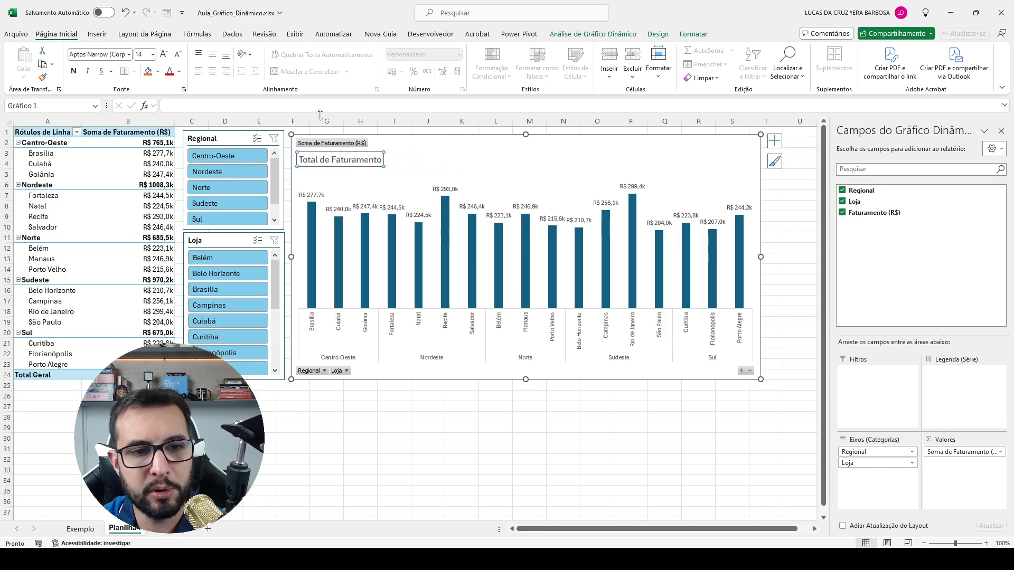
{"action": "left_click", "coordinate": [163, 54]}
{"action": "left_click", "coordinate": [163, 54]}
{"action": "left_click", "coordinate": [164, 55]}
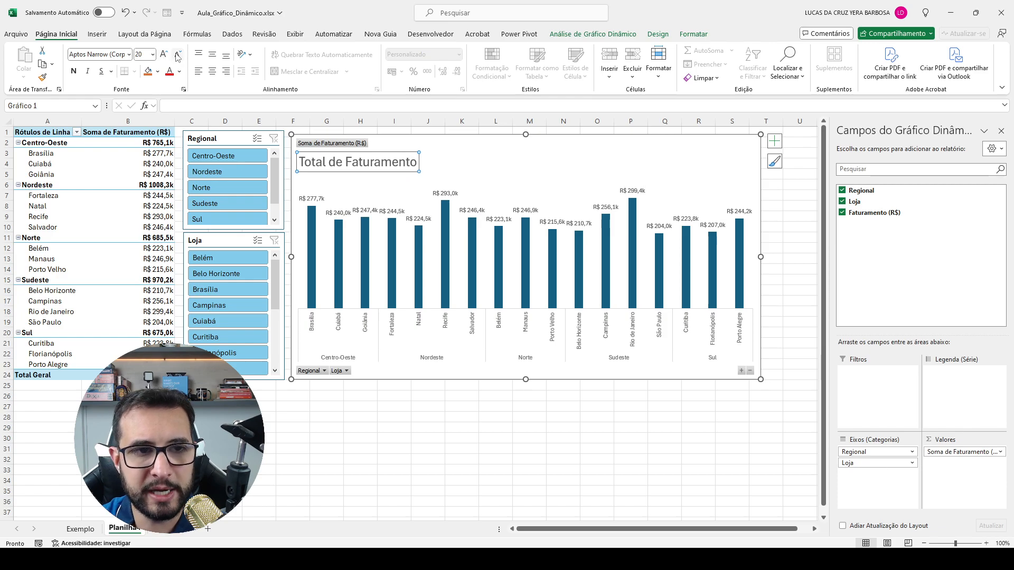
{"action": "left_click", "coordinate": [177, 54]}
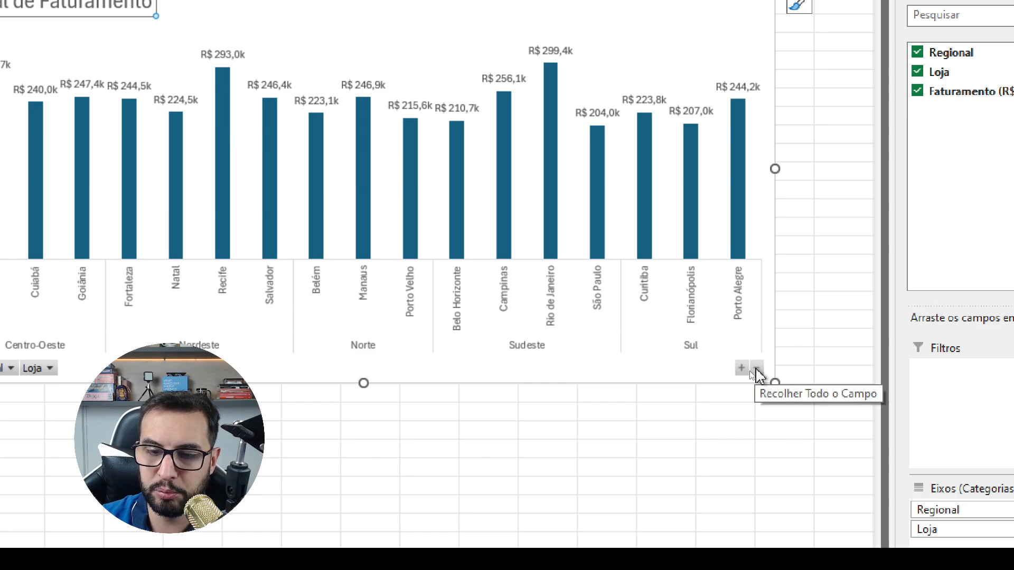
Step: Collapse the whole store field in the pivot chart so that revenue is summarised by region
{"action": "left_click", "coordinate": [756, 369]}
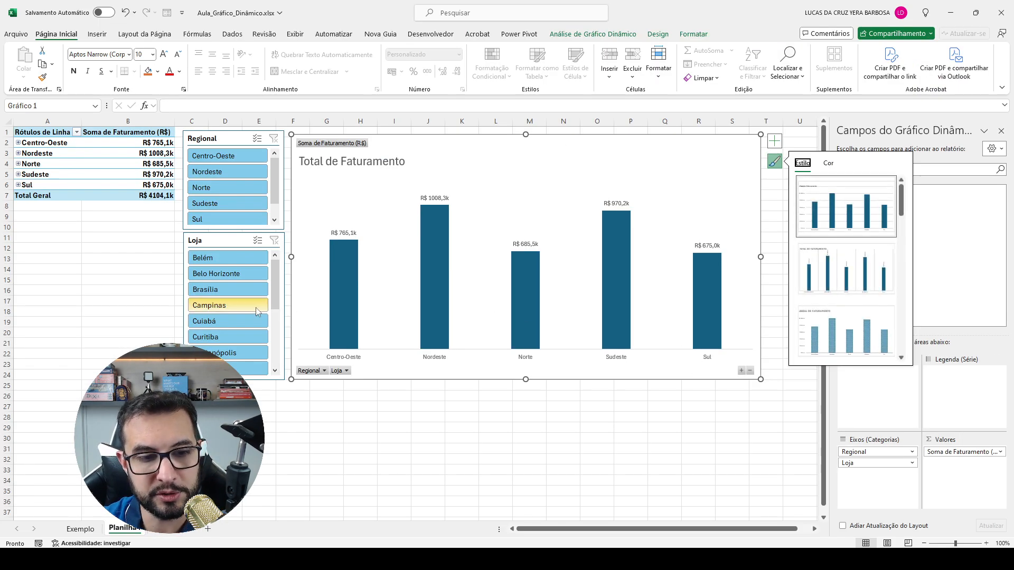
Step: Filter the pivot chart with the Loja slicer to Campinas, Cuiabá, Curitiba and Florianópolis
{"action": "left_click", "coordinate": [228, 305]}
{"action": "left_click", "coordinate": [224, 323], "text": "ctrl"}
{"action": "left_click", "coordinate": [222, 336], "text": "ctrl"}
{"action": "left_click", "coordinate": [221, 353], "text": "ctrl"}
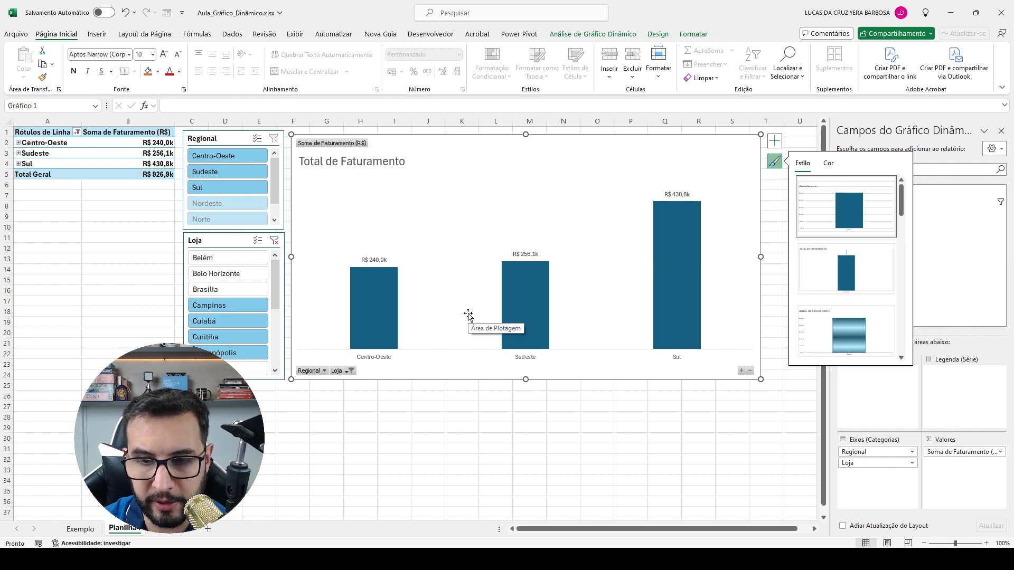
Step: Switch the pivot chart between its collapsed region view and expanded store view, leaving the whole field expanded to individual stores
{"action": "left_click", "coordinate": [741, 371]}
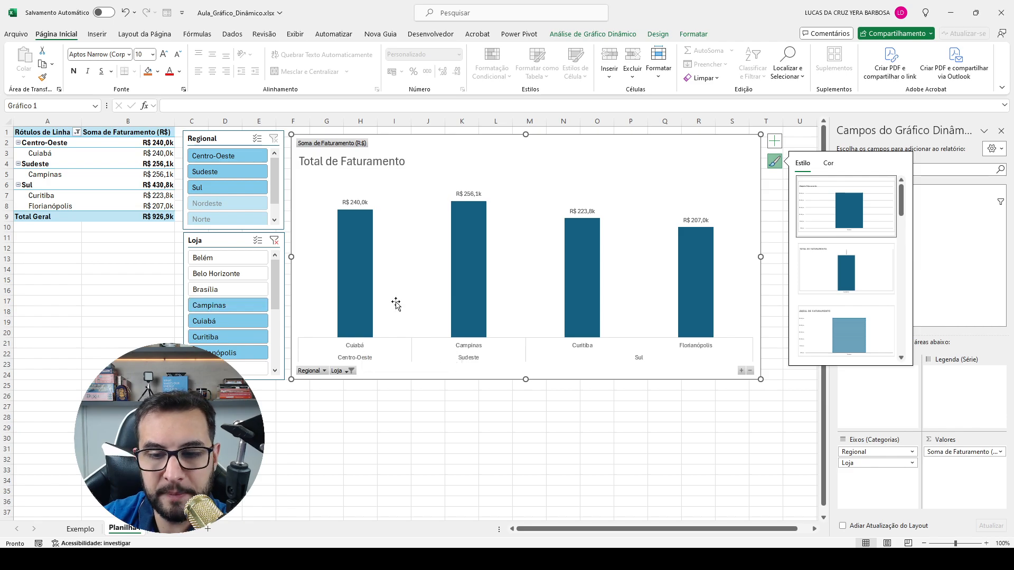
{"action": "left_click", "coordinate": [749, 371]}
{"action": "left_click", "coordinate": [742, 371]}
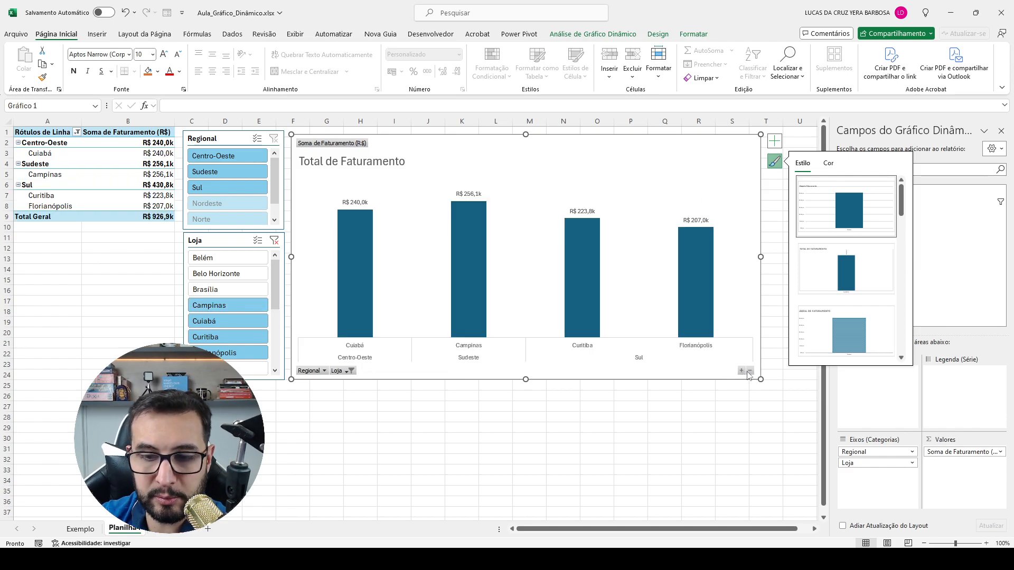
{"action": "left_click", "coordinate": [750, 370]}
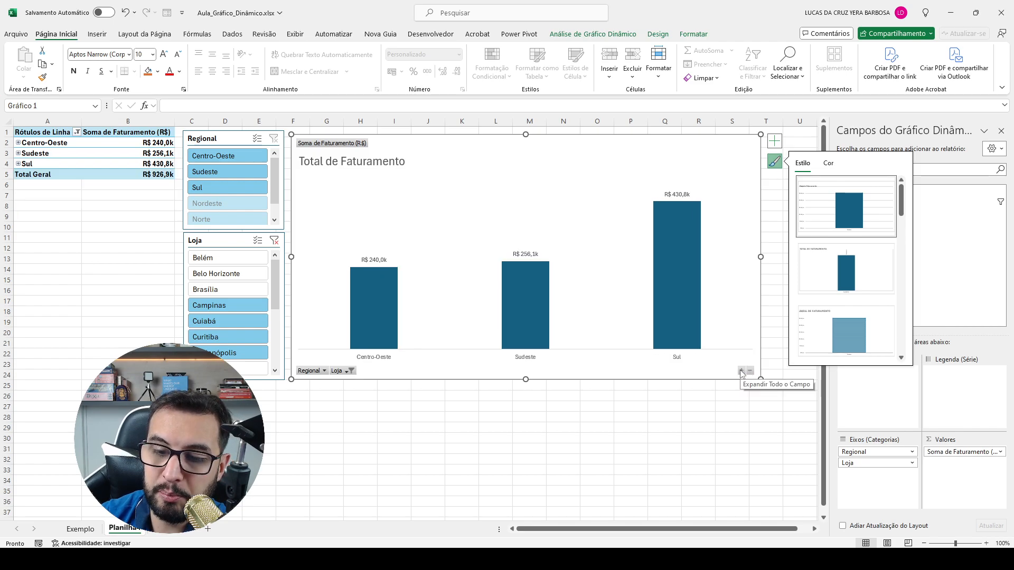
{"action": "left_click", "coordinate": [741, 371]}
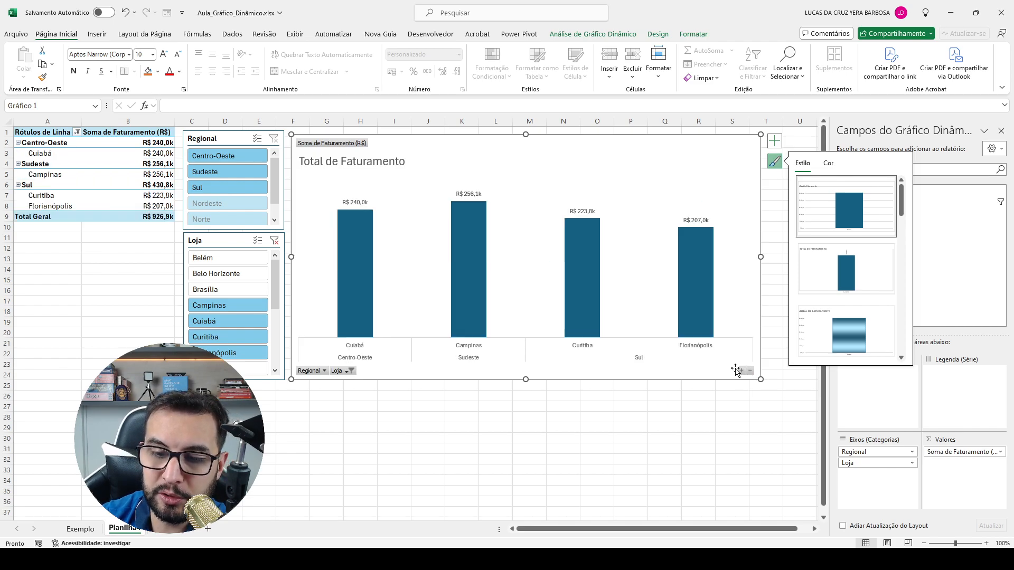
Step: Clear the Loja slicer filter, and collapse the pivot chart to regions and expand it back to stores
{"action": "left_click", "coordinate": [274, 240]}
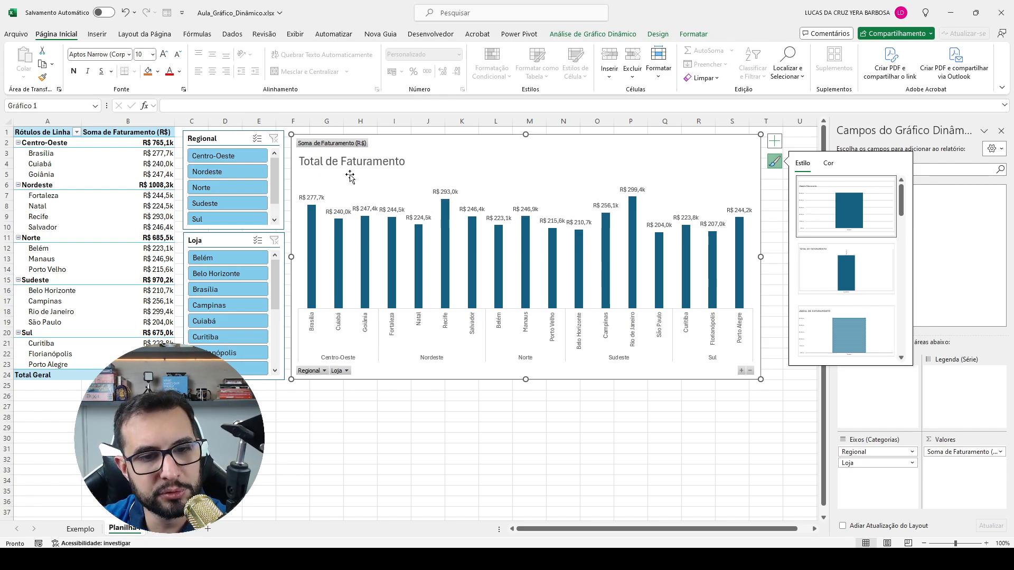
{"action": "left_click", "coordinate": [393, 417]}
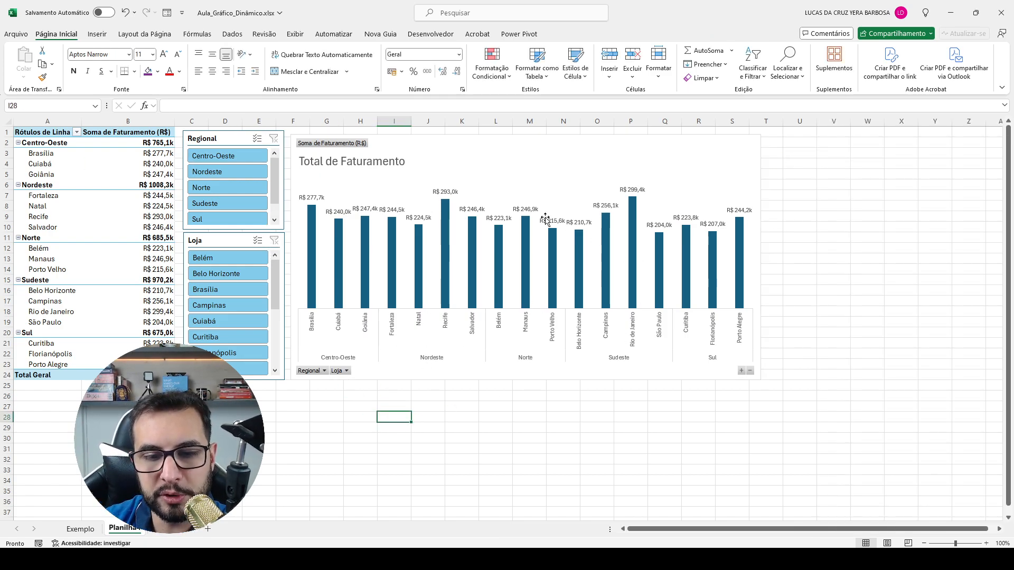
{"action": "left_click", "coordinate": [749, 371]}
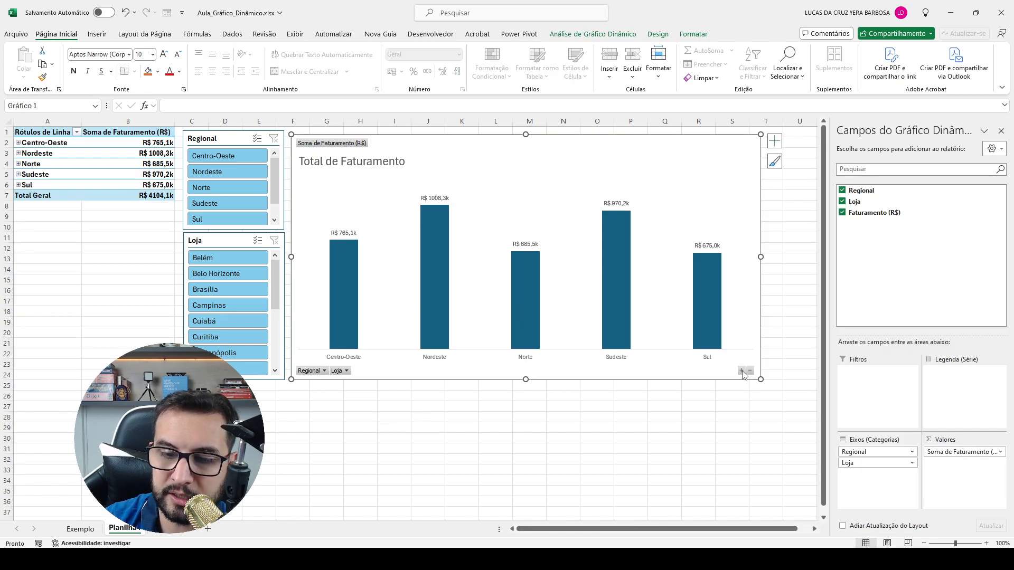
{"action": "left_click", "coordinate": [742, 371]}
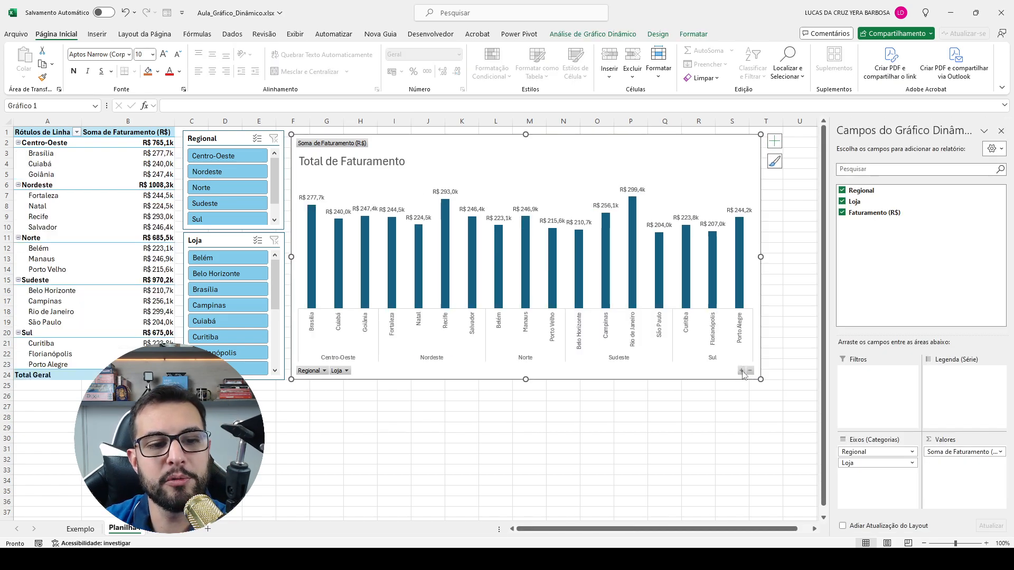
{"action": "left_click", "coordinate": [342, 426]}
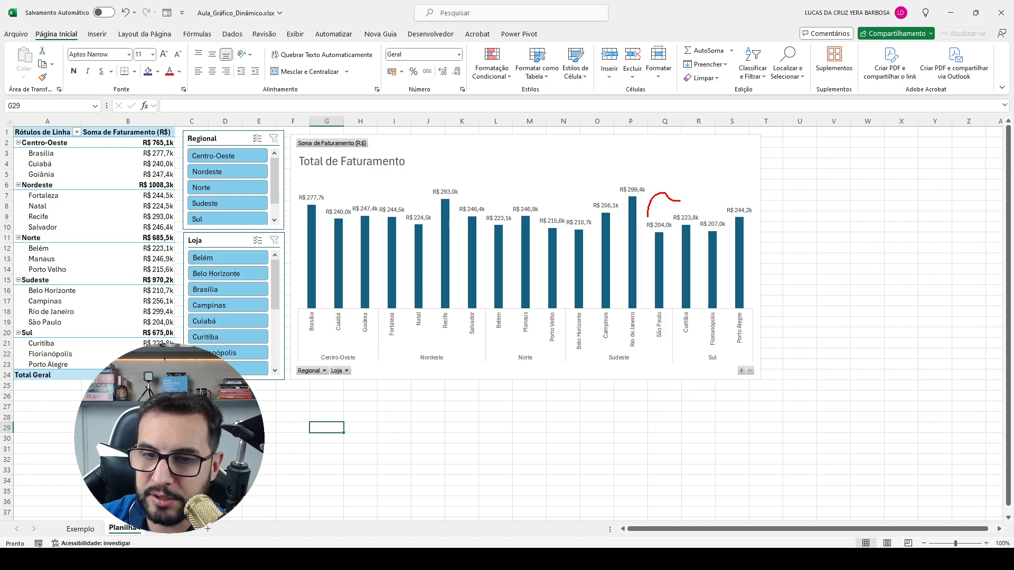
Step: Compare the store order in the pivot chart with the Loja column of the source table on the Exemplo sheet
{"action": "left_click_drag", "start_coordinate": [680, 201], "coordinate": [759, 190]}
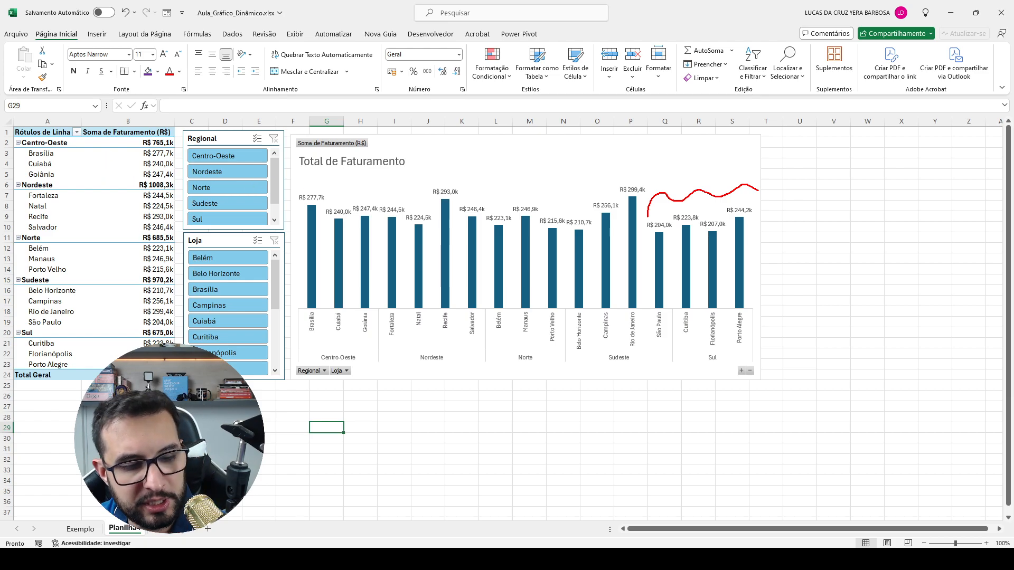
{"action": "key", "text": "Escape"}
{"action": "left_click", "coordinate": [170, 534]}
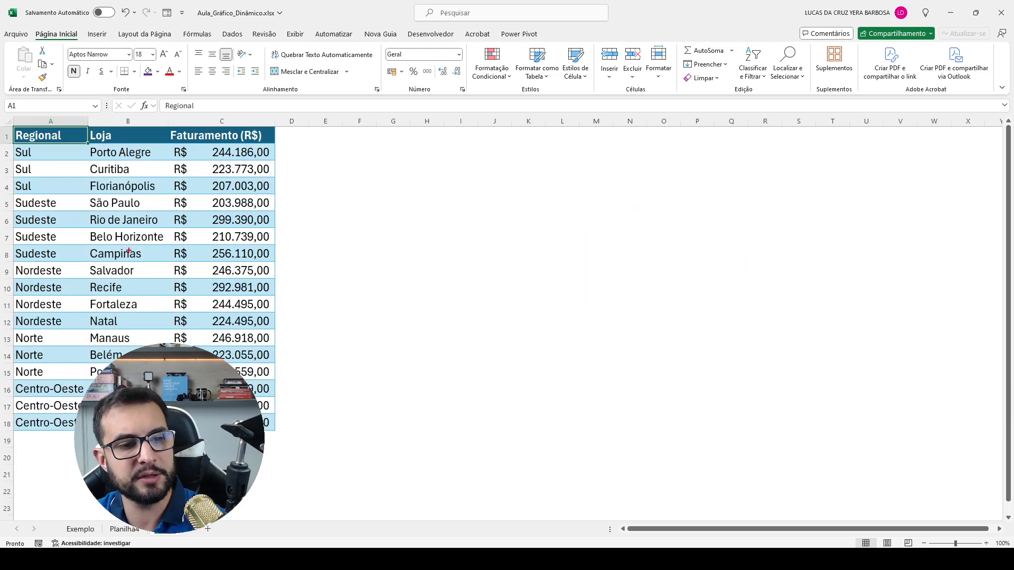
{"action": "left_click_drag", "start_coordinate": [128, 250], "coordinate": [128, 150]}
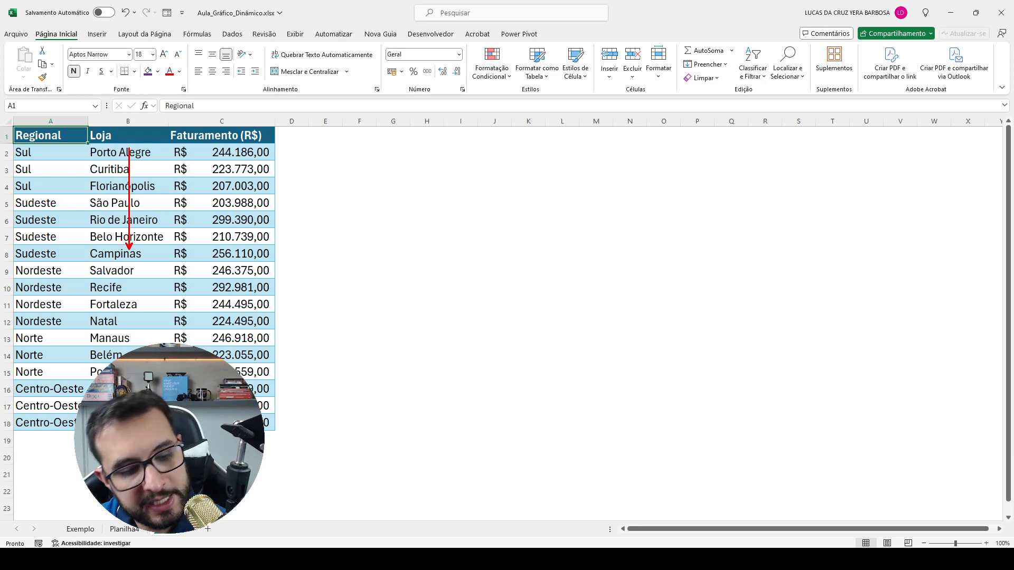
{"action": "key", "text": "Escape"}
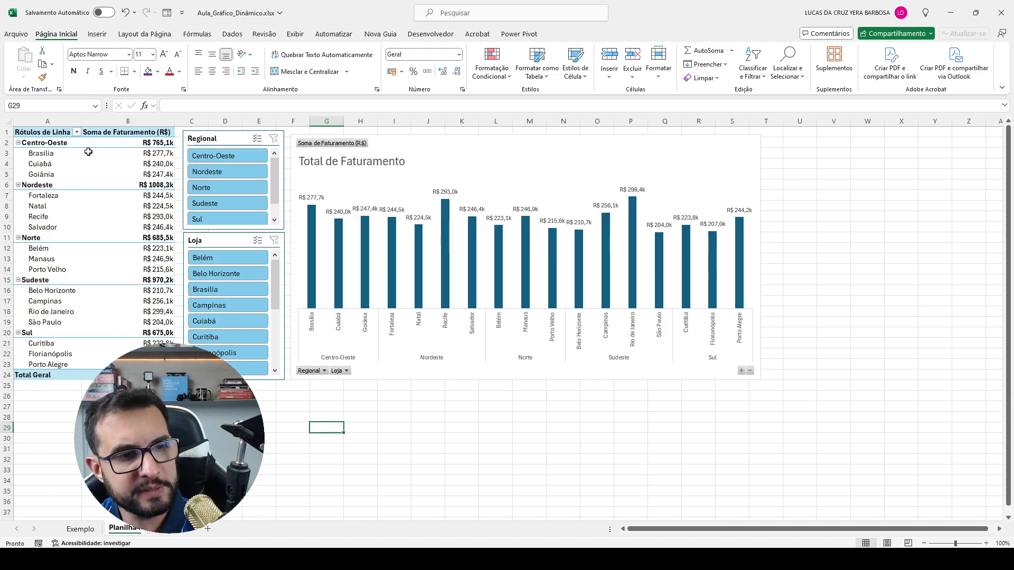
Step: Sort the Loja field of the pivot table in descending order by Soma de Faturamento (R$)
{"action": "left_click", "coordinate": [46, 153]}
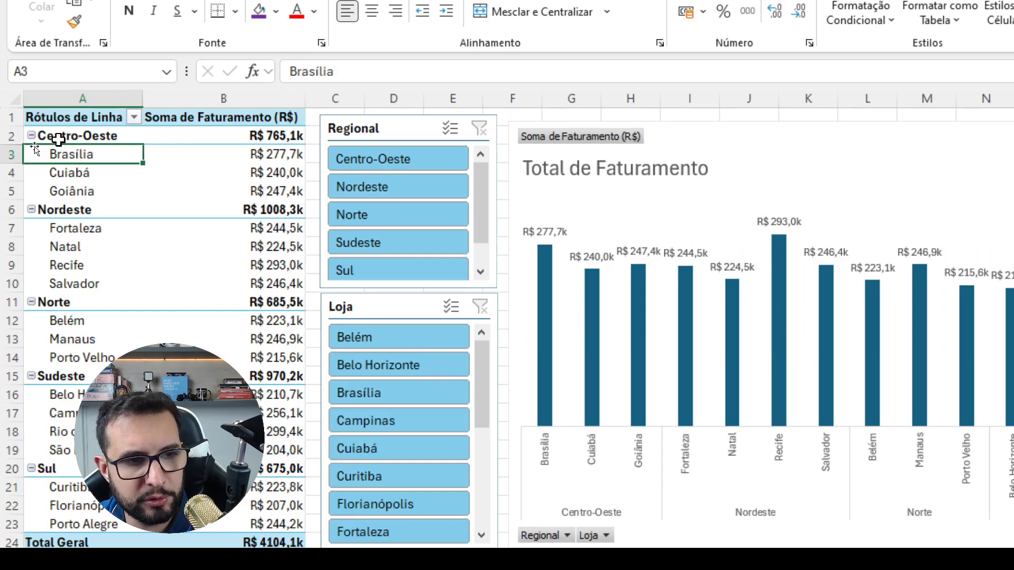
{"action": "right_click", "coordinate": [73, 156]}
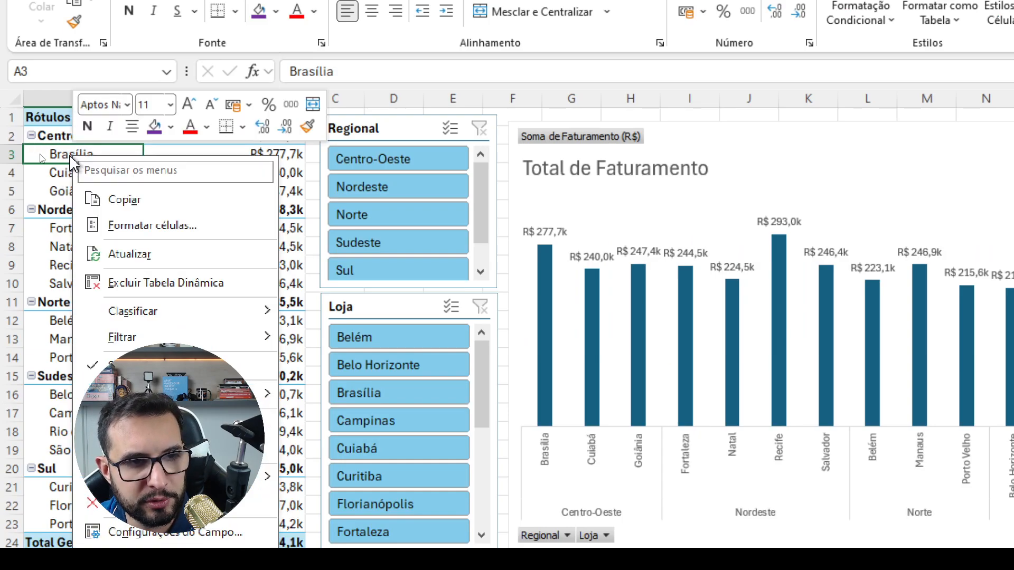
{"action": "mouse_move", "coordinate": [177, 314]}
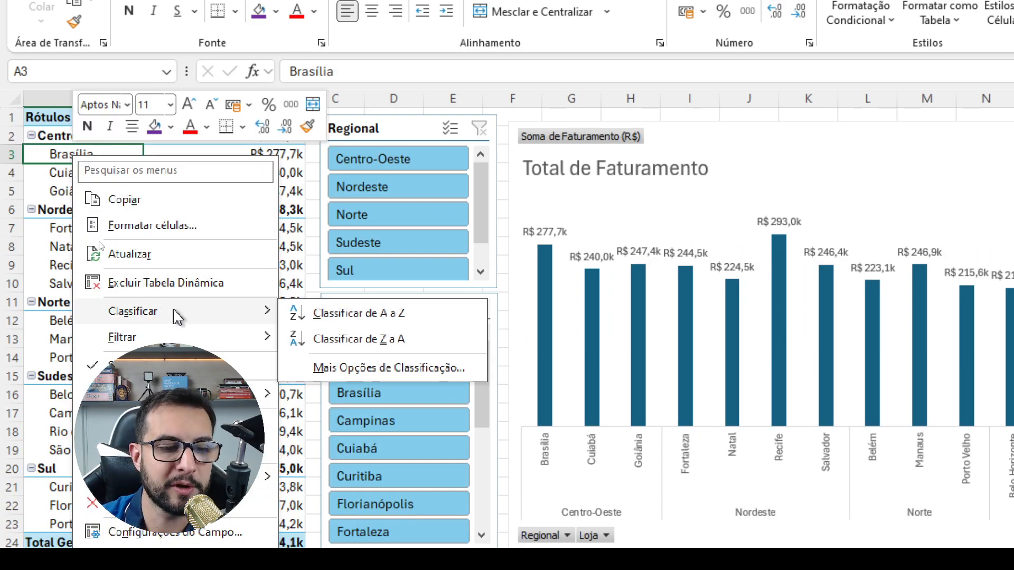
{"action": "left_click", "coordinate": [381, 369]}
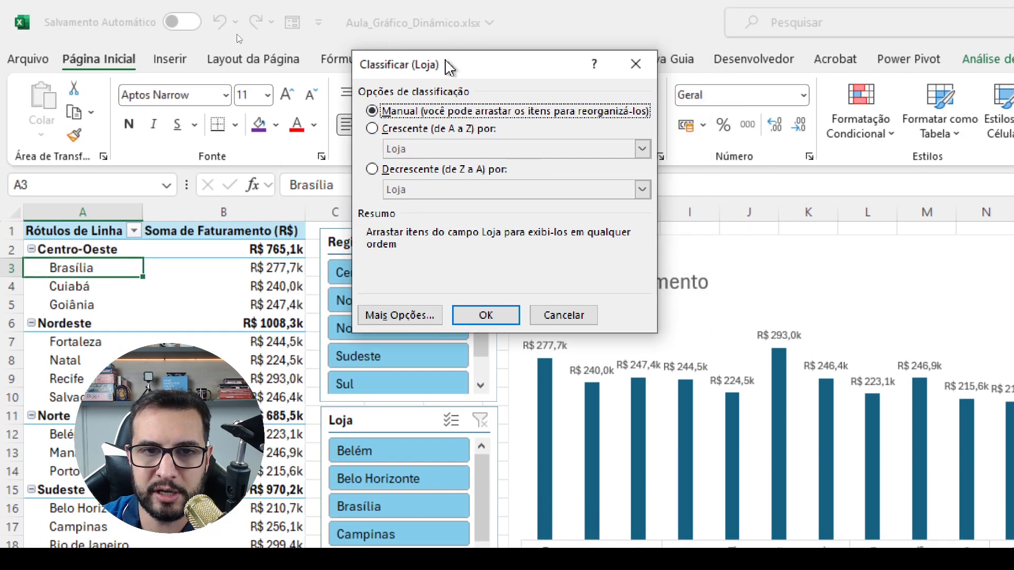
{"action": "mouse_move", "coordinate": [445, 59]}
{"action": "left_mouse_down"}
{"action": "mouse_move", "coordinate": [401, 49]}
{"action": "mouse_move", "coordinate": [428, 50]}
{"action": "left_mouse_up"}
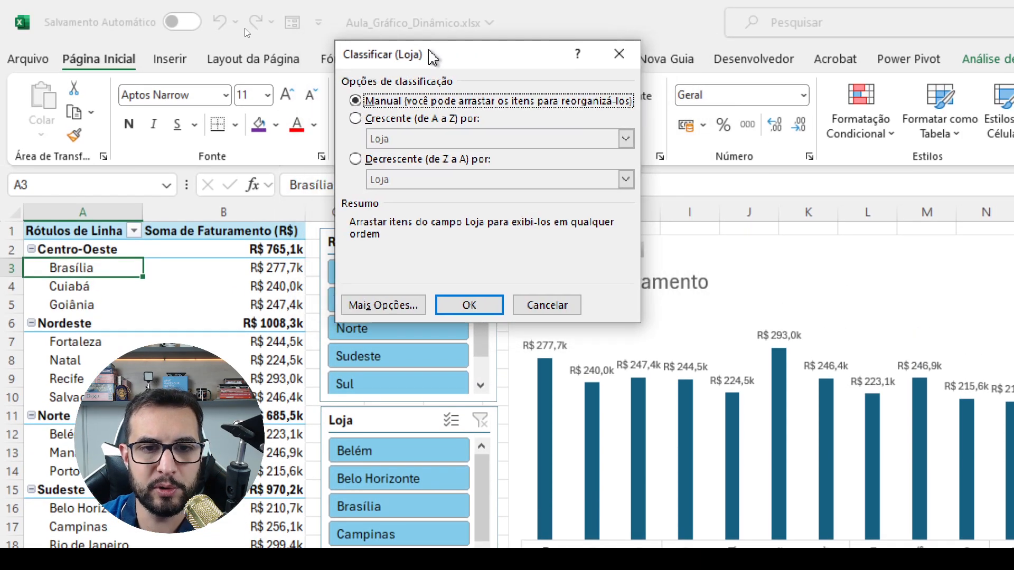
{"action": "left_click", "coordinate": [384, 161]}
{"action": "left_click", "coordinate": [404, 182]}
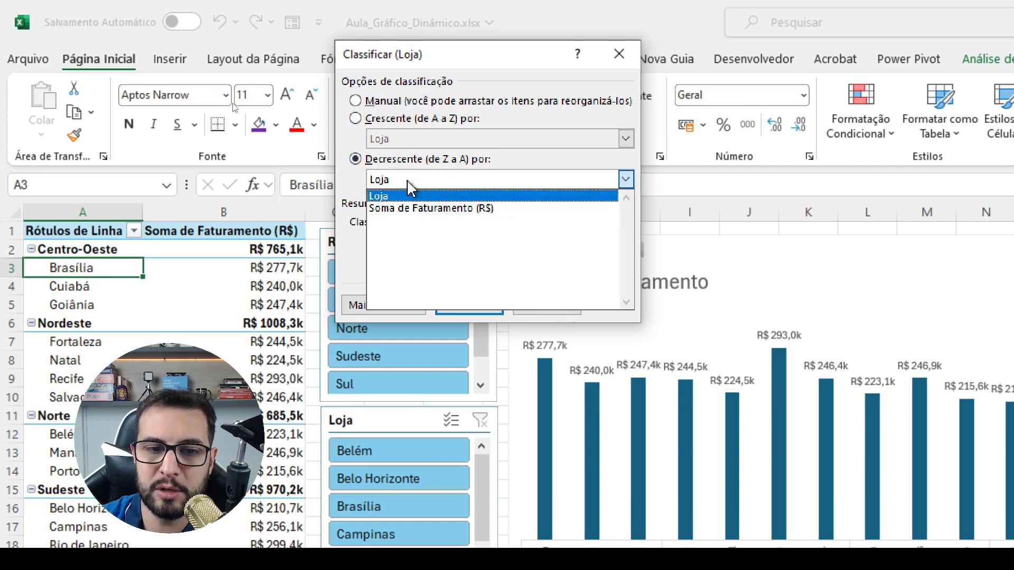
{"action": "left_click", "coordinate": [422, 211]}
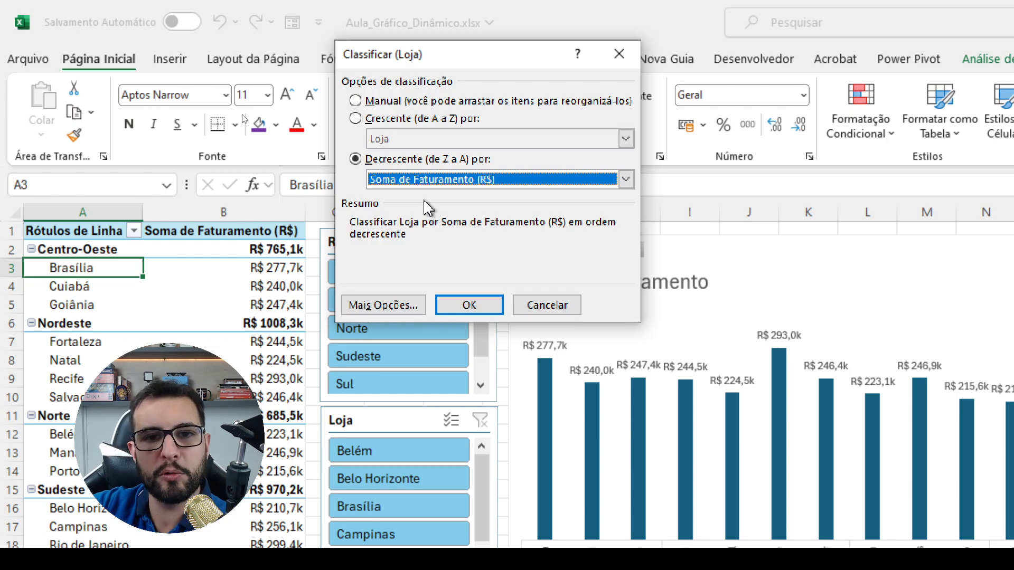
{"action": "left_click", "coordinate": [469, 304]}
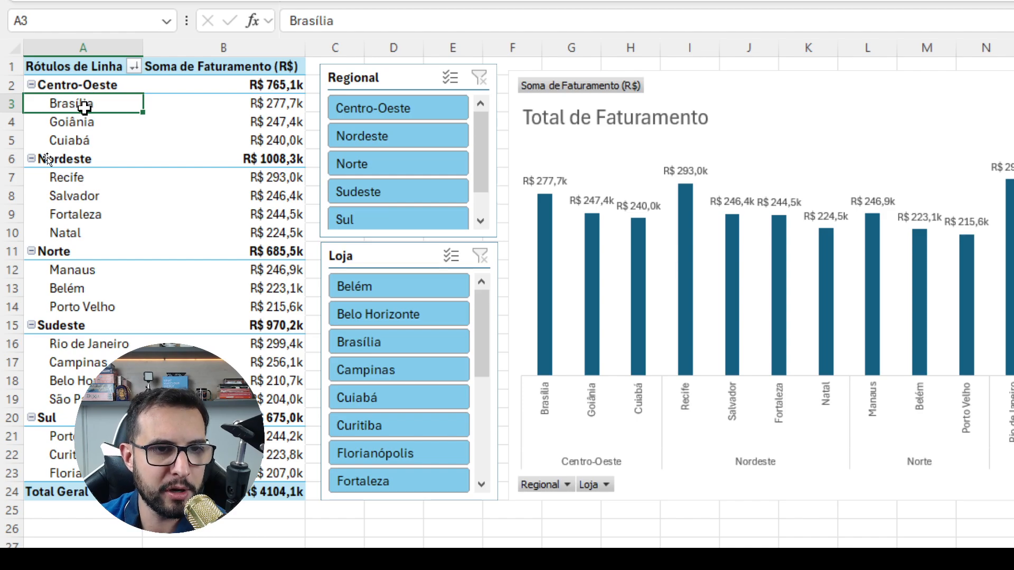
Step: Sort the Regional field of the pivot table in descending order by Soma de Faturamento (R$)
{"action": "right_click", "coordinate": [69, 85]}
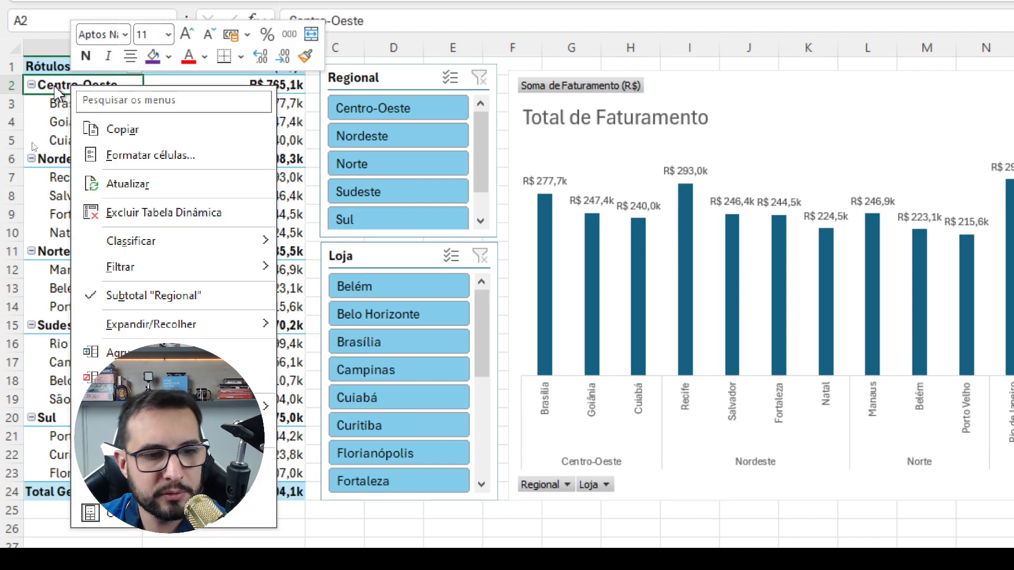
{"action": "mouse_move", "coordinate": [158, 241]}
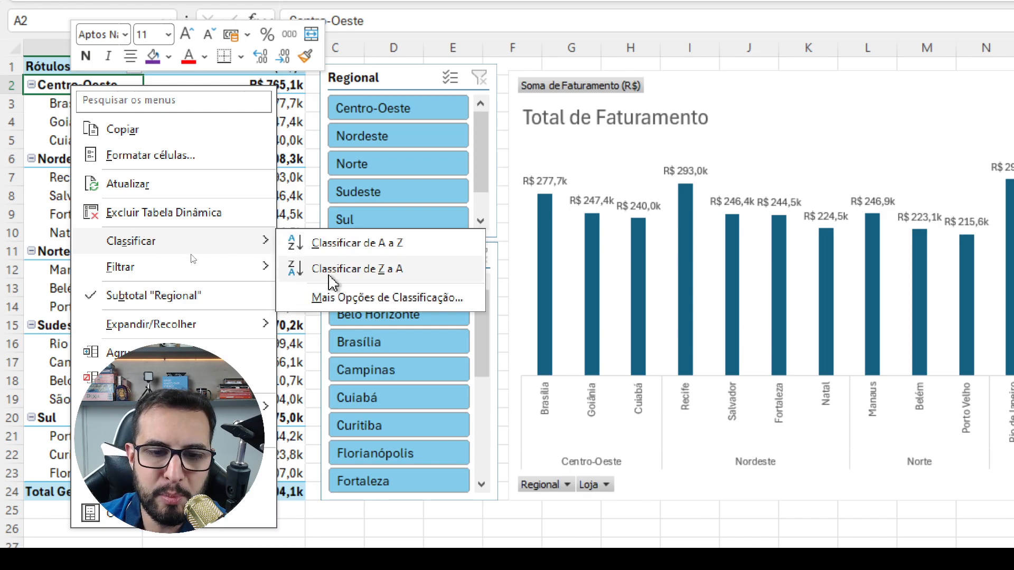
{"action": "left_click", "coordinate": [343, 298]}
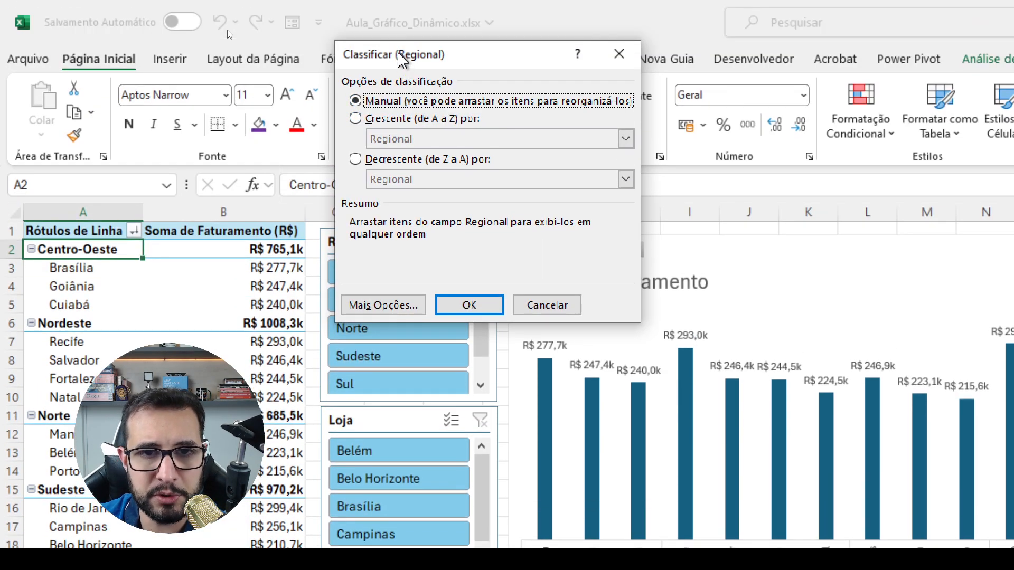
{"action": "left_click_drag", "start_coordinate": [399, 4], "coordinate": [345, 0]}
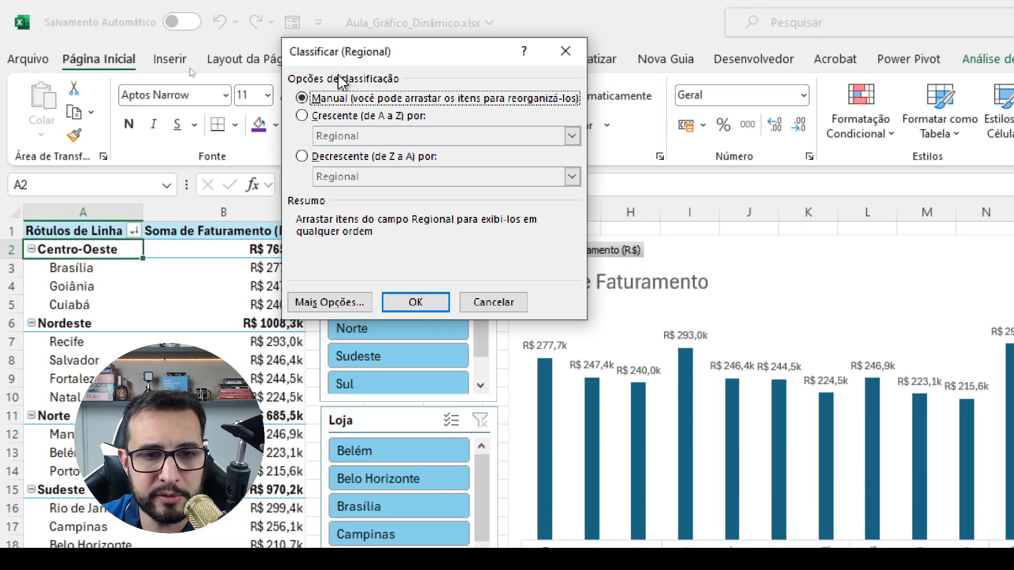
{"action": "left_click", "coordinate": [340, 159]}
{"action": "left_click", "coordinate": [350, 178]}
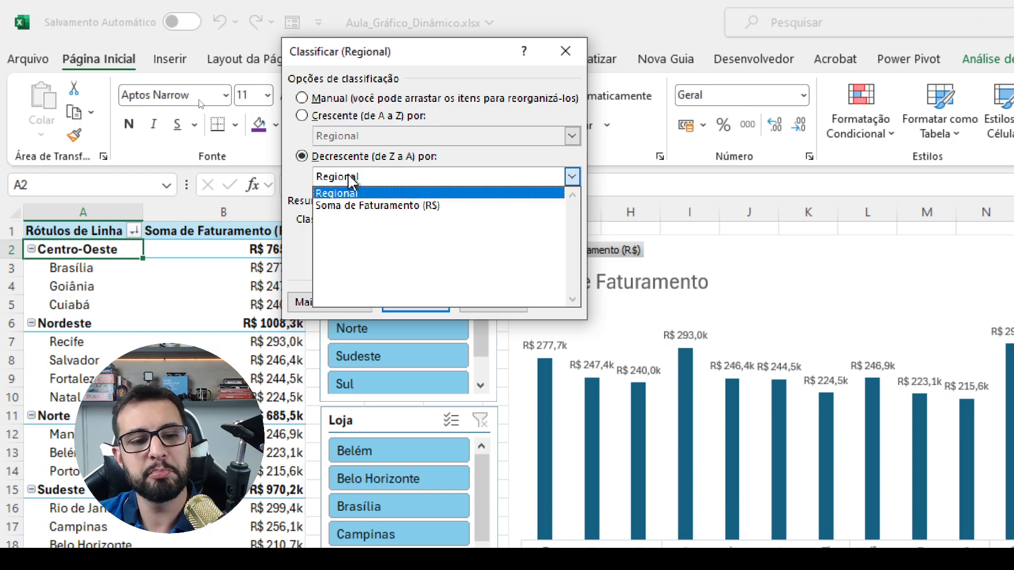
{"action": "left_click", "coordinate": [360, 207]}
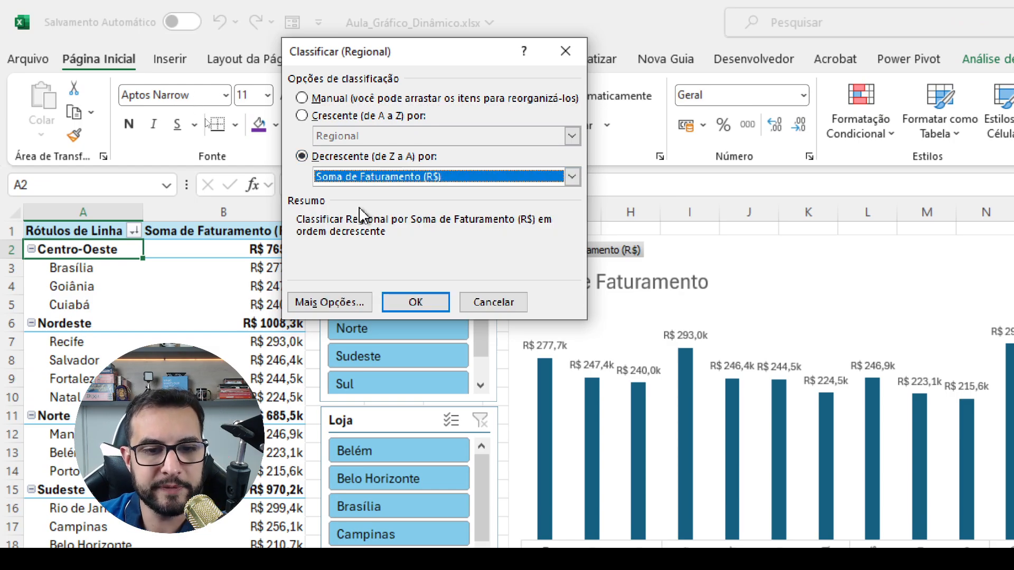
{"action": "left_click", "coordinate": [415, 303]}
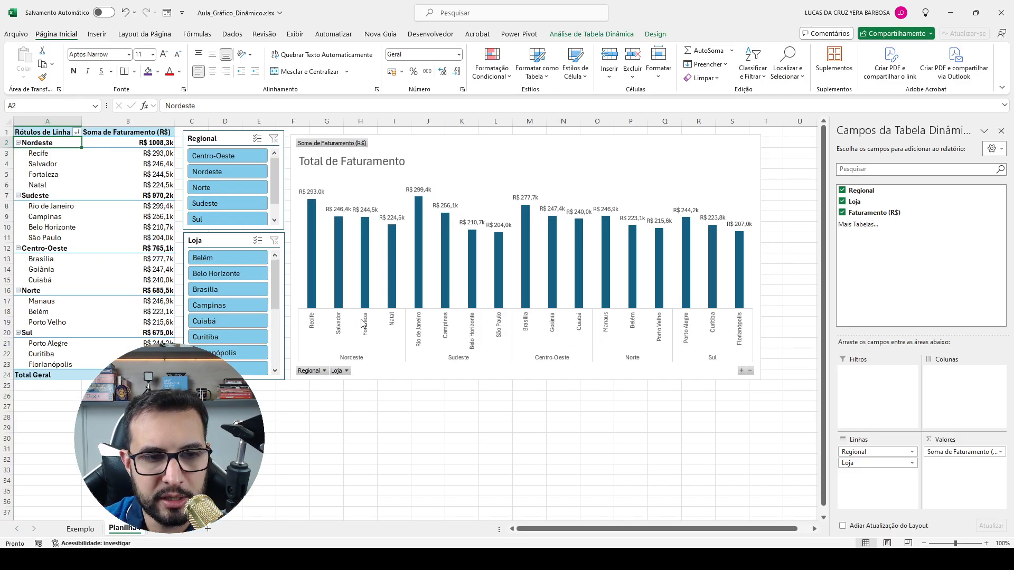
{"action": "mouse_move", "coordinate": [347, 172]}
{"action": "left_mouse_down"}
{"action": "mouse_move", "coordinate": [259, 269]}
{"action": "mouse_move", "coordinate": [417, 235]}
{"action": "mouse_move", "coordinate": [313, 170]}
{"action": "left_mouse_up"}
{"action": "mouse_move", "coordinate": [737, 182]}
{"action": "left_mouse_down"}
{"action": "mouse_move", "coordinate": [639, 346]}
{"action": "mouse_move", "coordinate": [732, 187]}
{"action": "mouse_move", "coordinate": [694, 169]}
{"action": "left_mouse_up"}
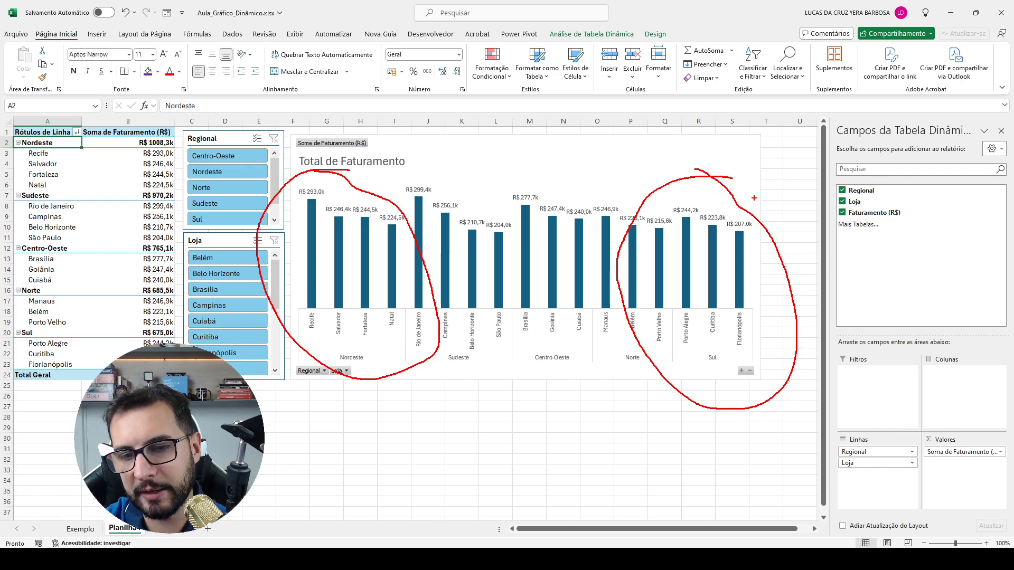
{"action": "key", "text": "Escape"}
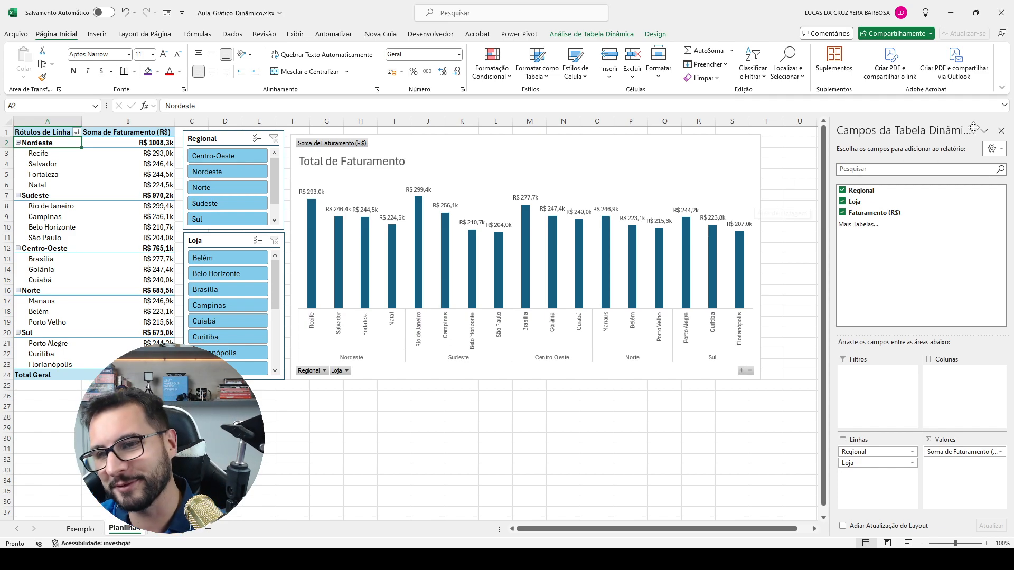
Step: Hide the pivot table's field list to clear the view of the chart
{"action": "left_click", "coordinate": [1000, 131]}
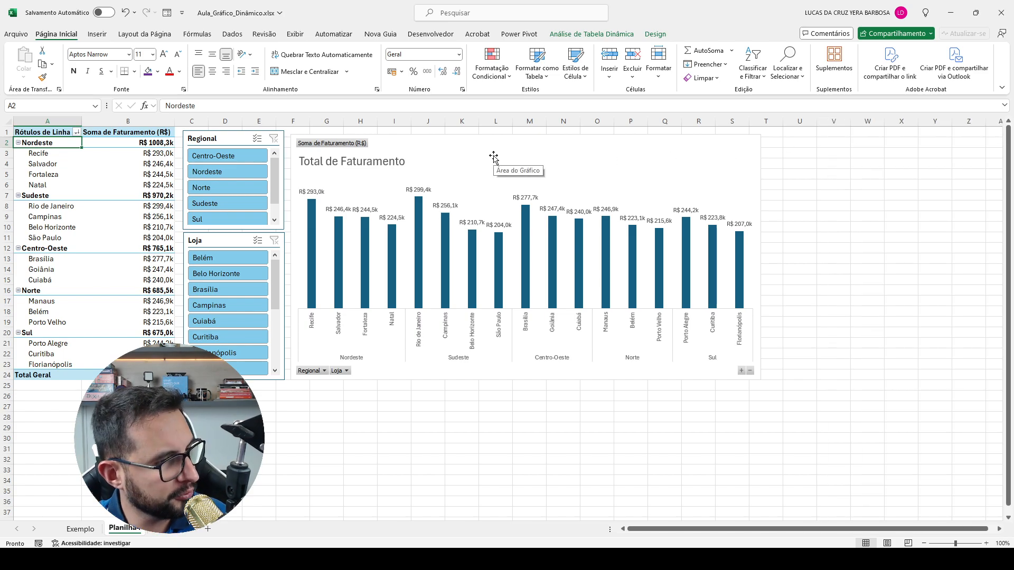